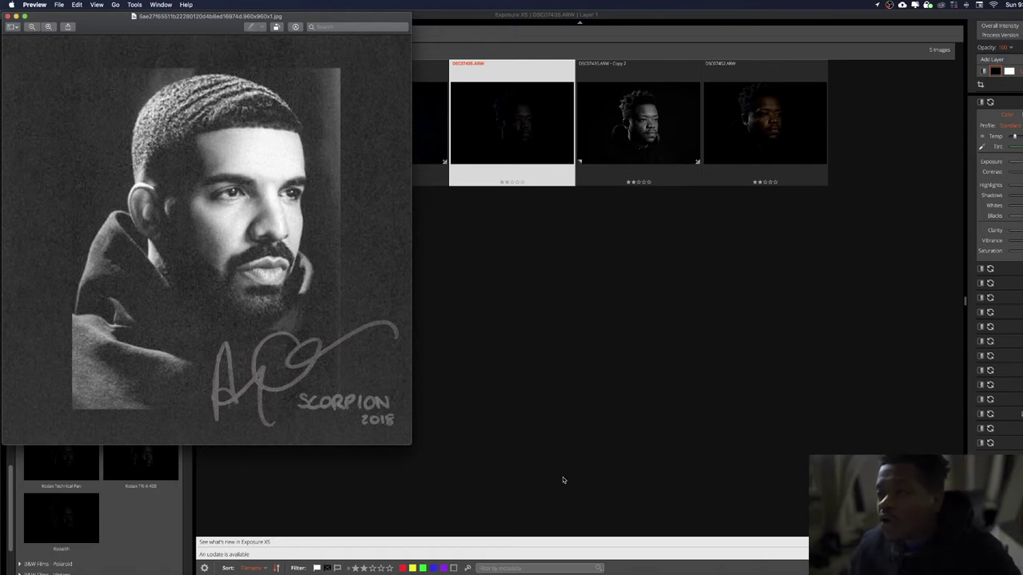
Open DSC07435 full-size and place the Scorpion reference cover beside it.
key("Left")
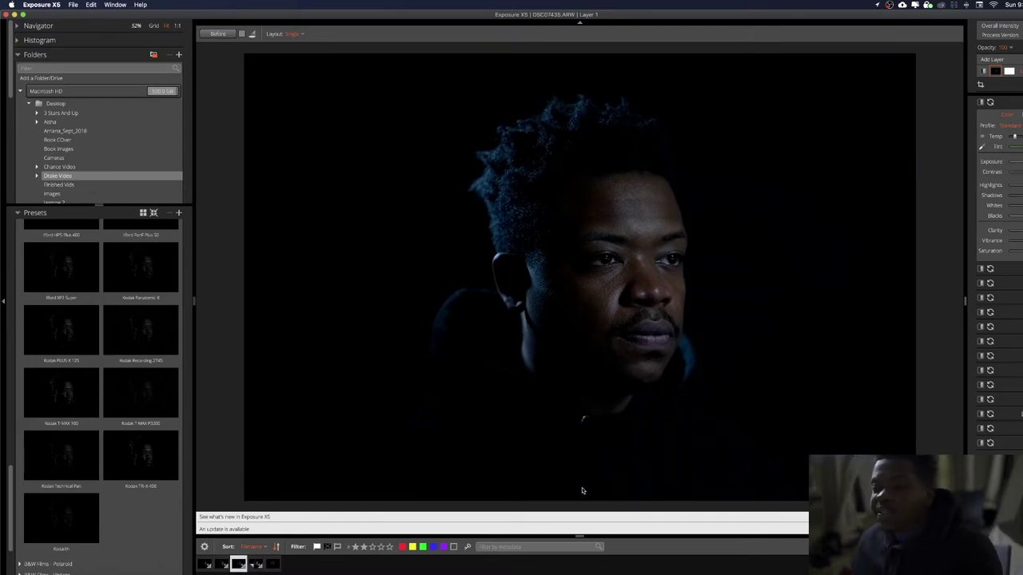
key("F3")
left_click(96, 256)
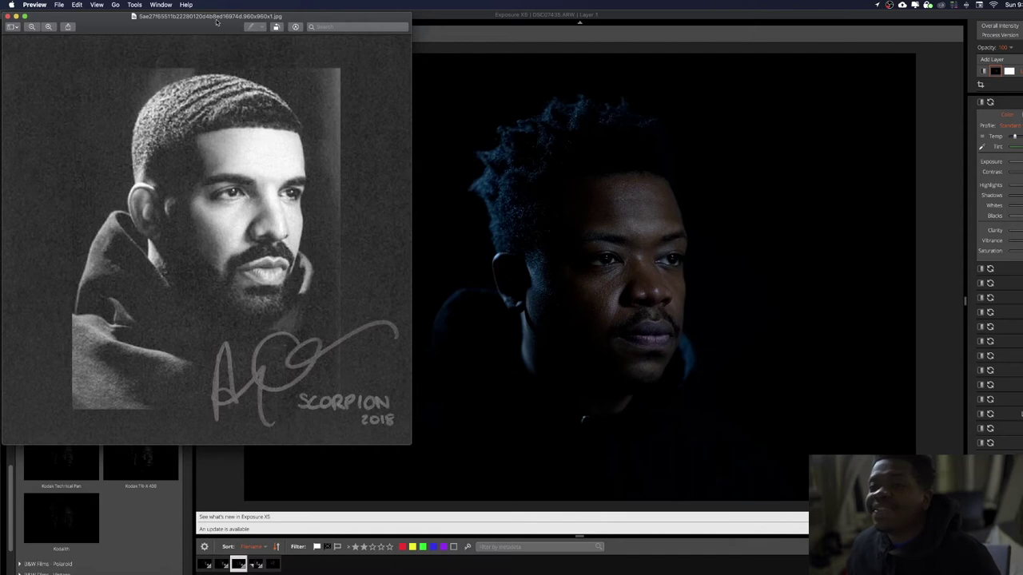
mouse_move(298, 17)
left_mouse_down()
mouse_move(244, 16)
mouse_move(265, 18)
left_mouse_up()
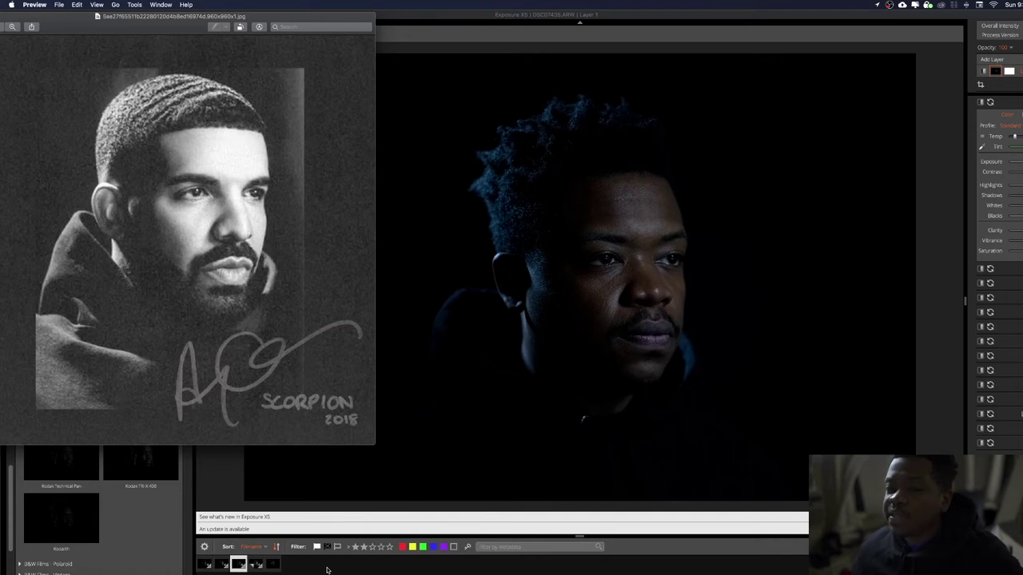
left_click(324, 567)
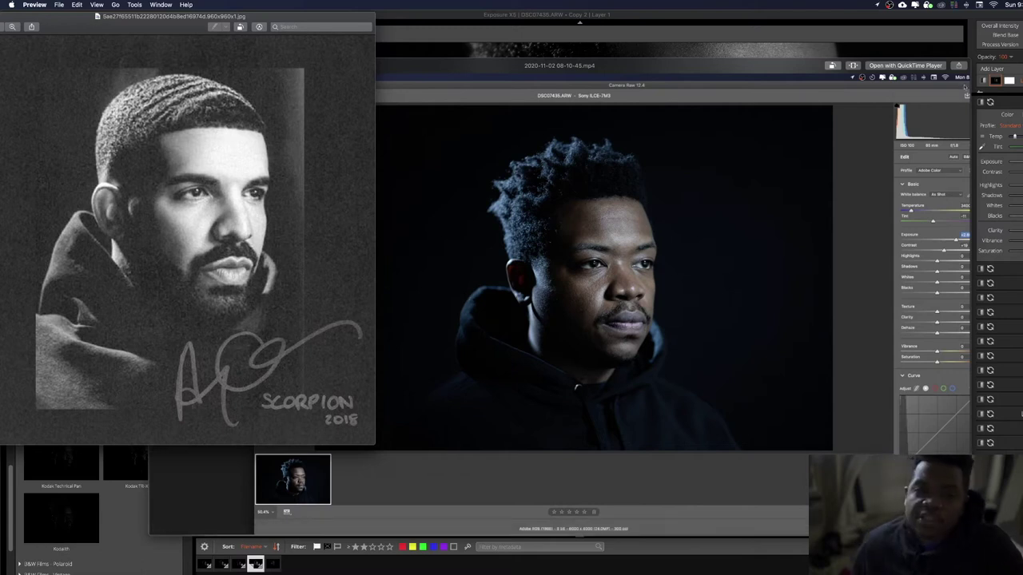
Raise Exposure, tune Contrast, Highlights, Whites and Blacks, enable B&W Mixer, and open in Photoshop.
left_click(923, 76)
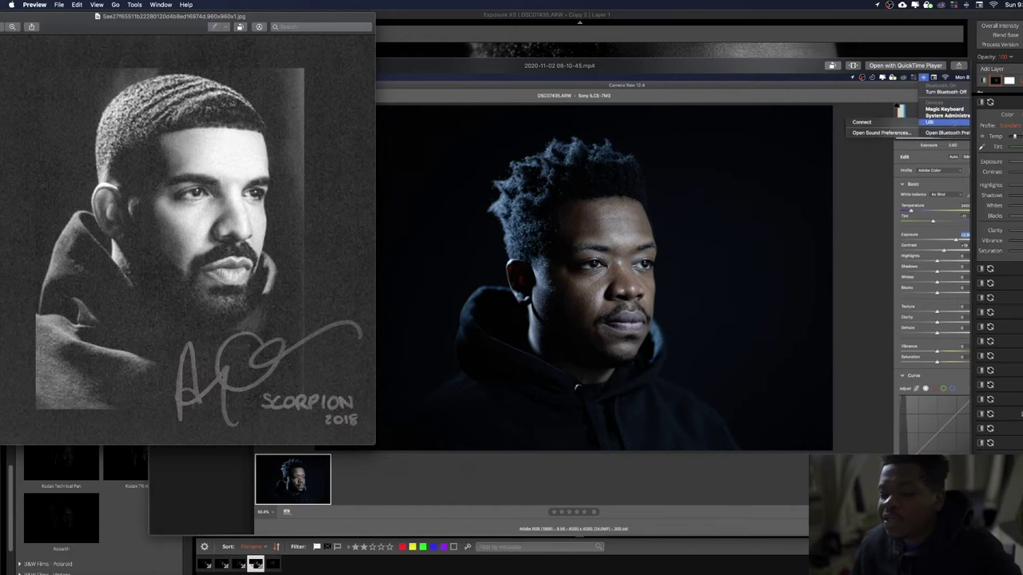
left_click(861, 121)
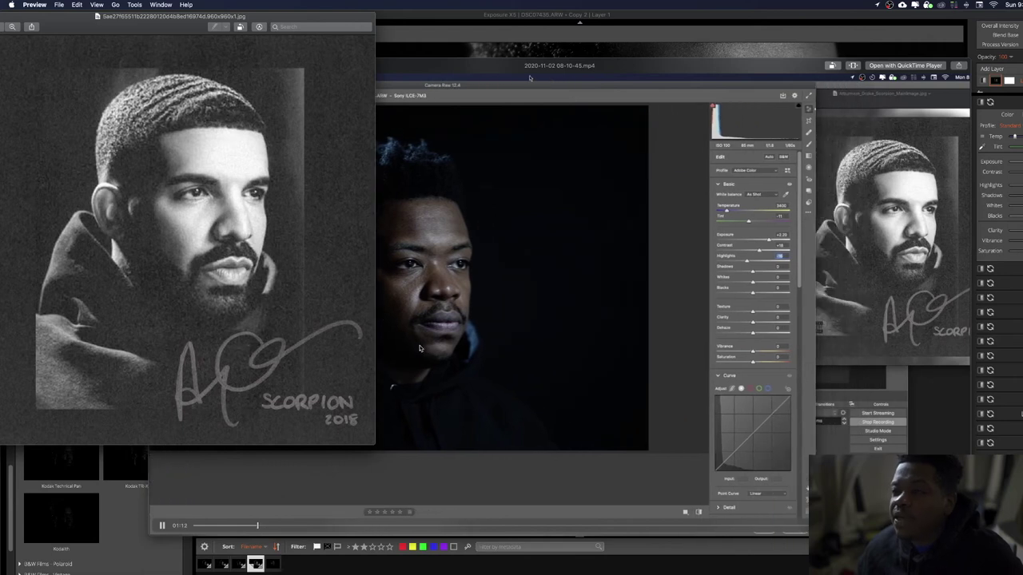
left_click(419, 349)
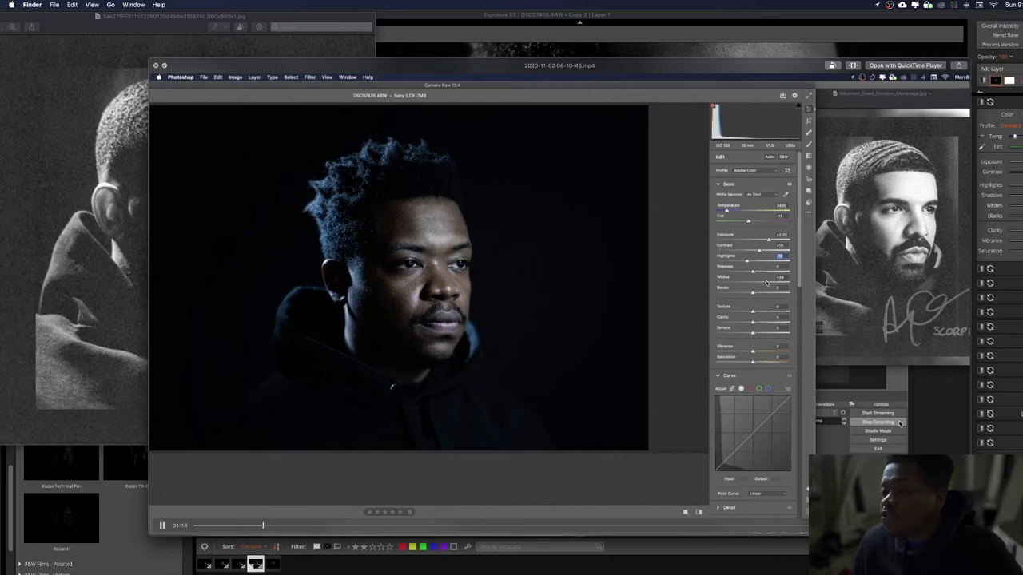
left_click(281, 526)
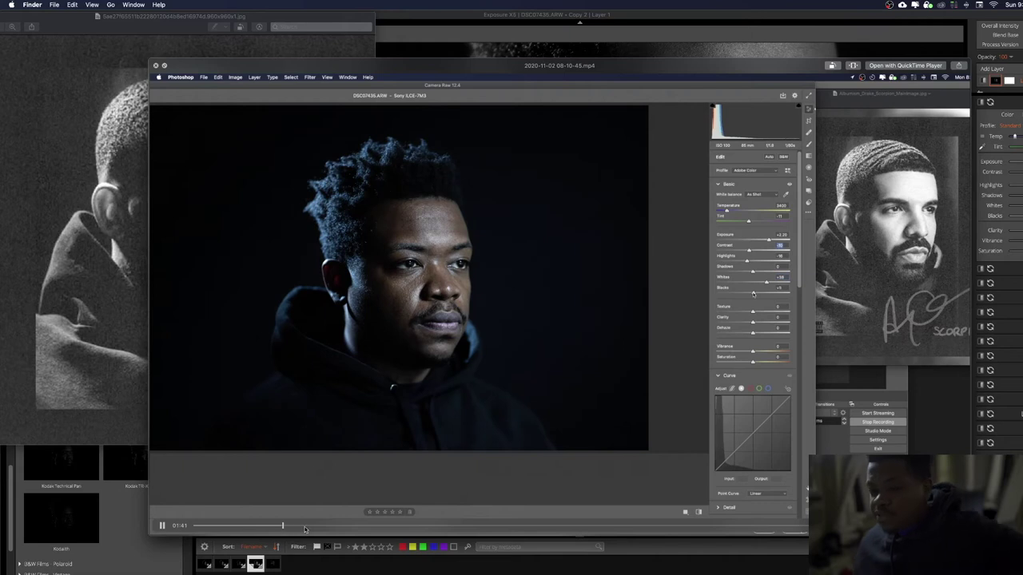
left_click(308, 526)
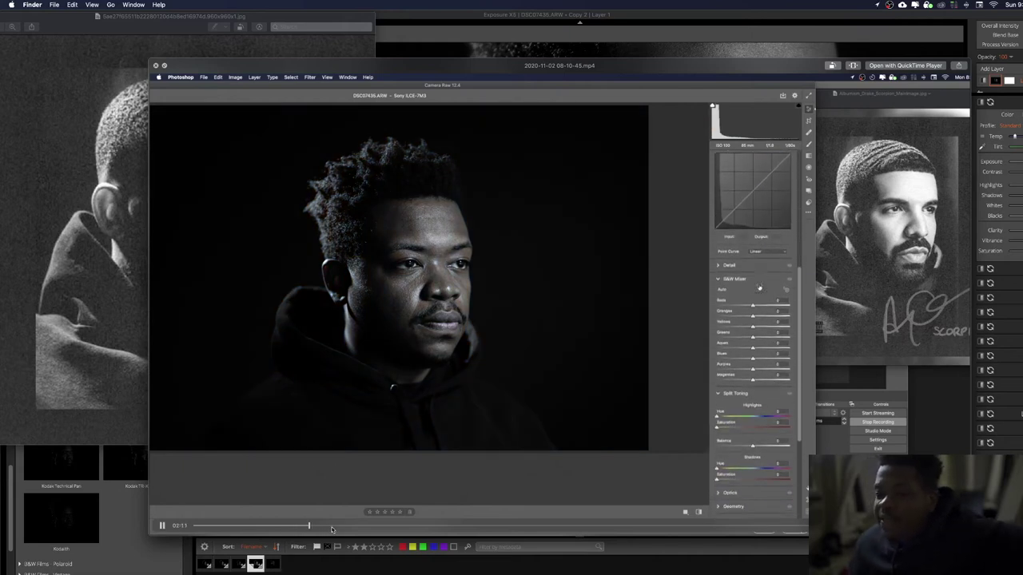
left_click(434, 526)
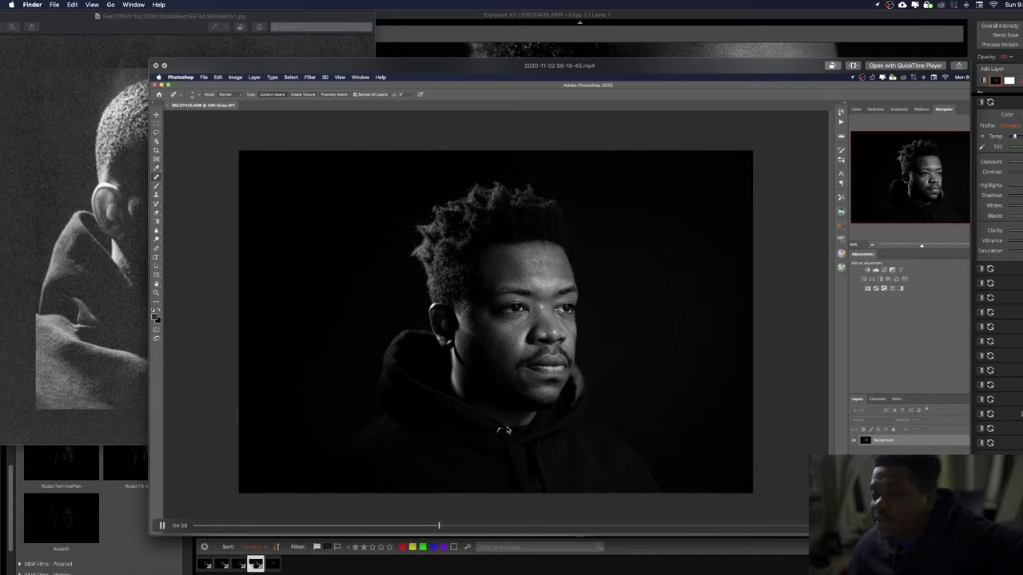
Create a Cleanup layer and zoom in on the face for spot healing.
left_click(14, 328)
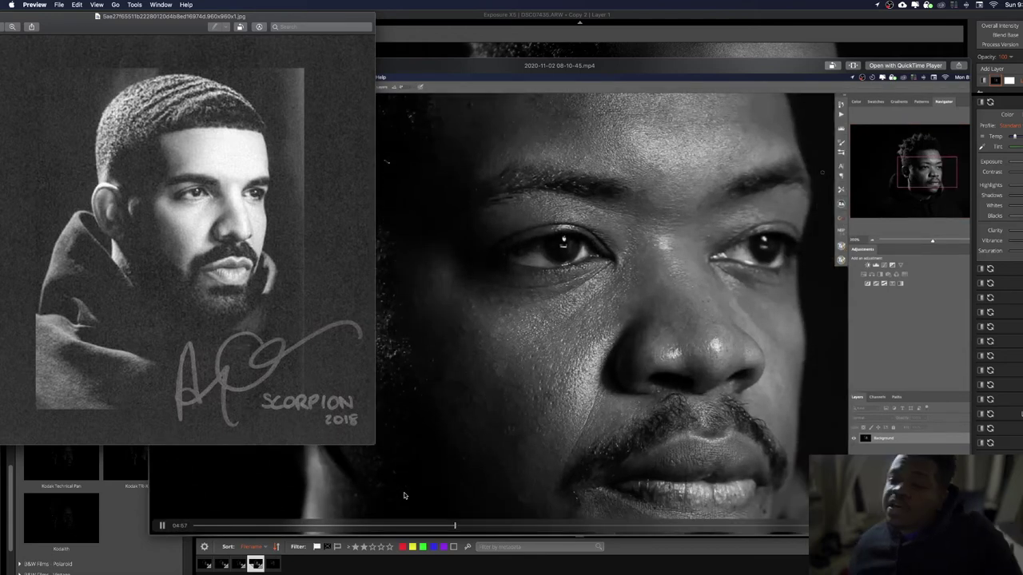
left_click(403, 492)
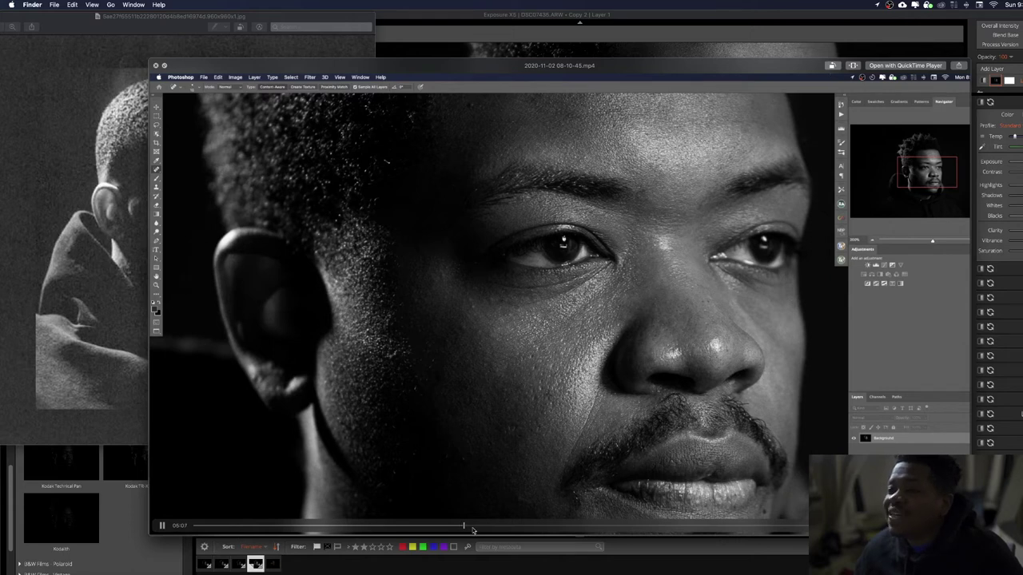
left_click(474, 526)
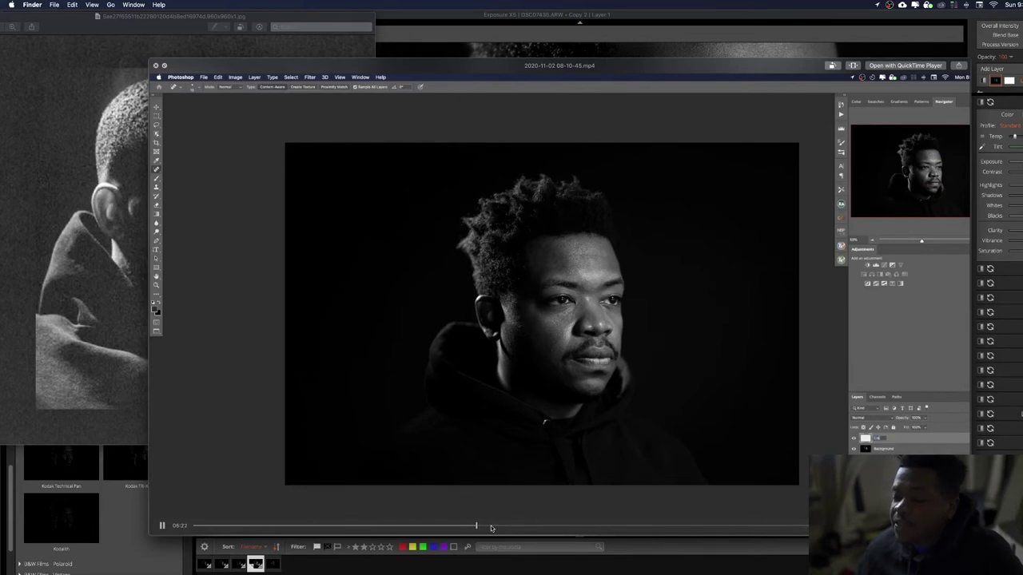
left_click(491, 525)
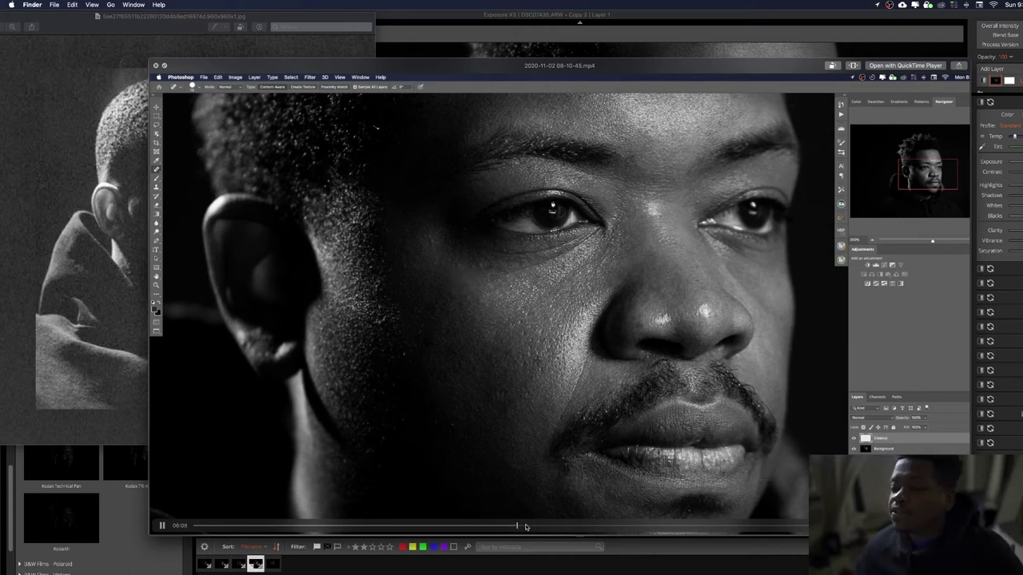
Spot-heal blemishes on the forehead and across the face with Sample All Layers.
left_click(525, 525)
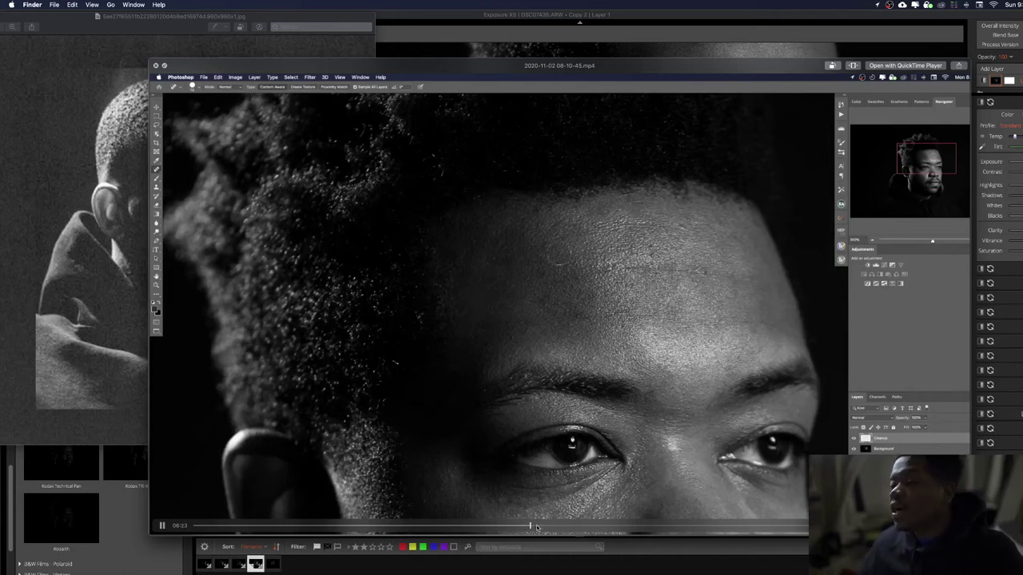
left_click(42, 254)
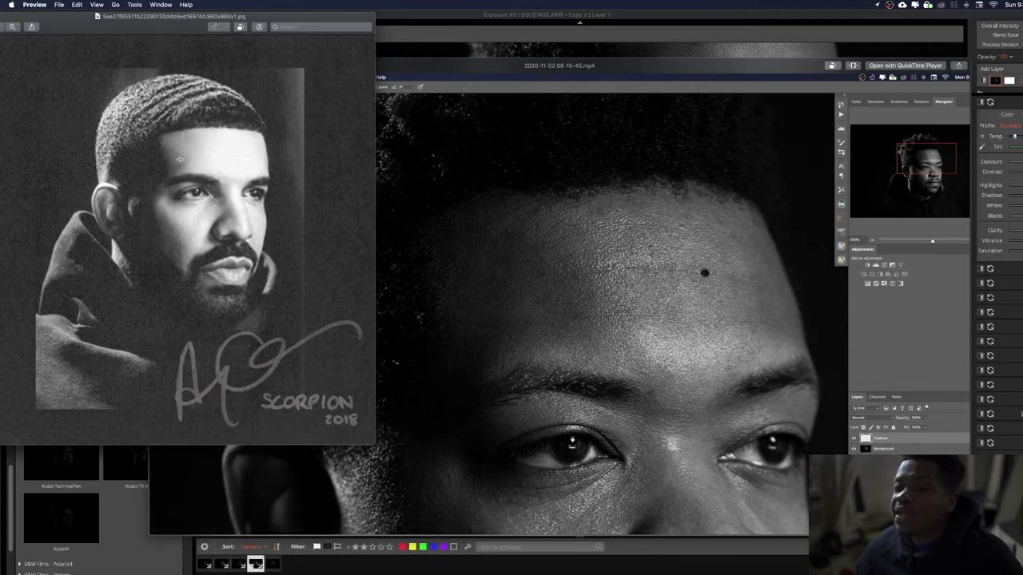
left_click(509, 323)
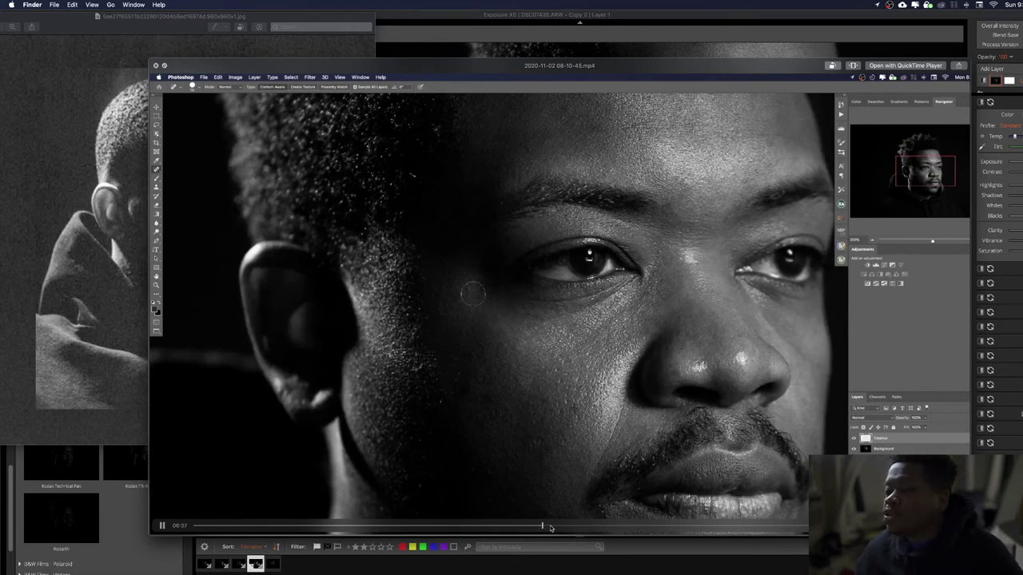
left_click(551, 526)
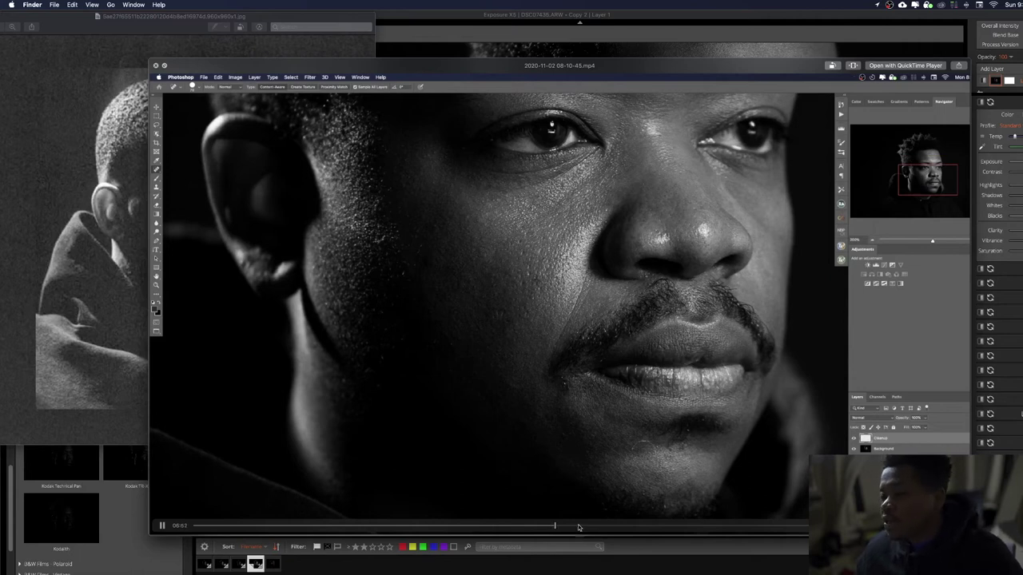
left_click(579, 528)
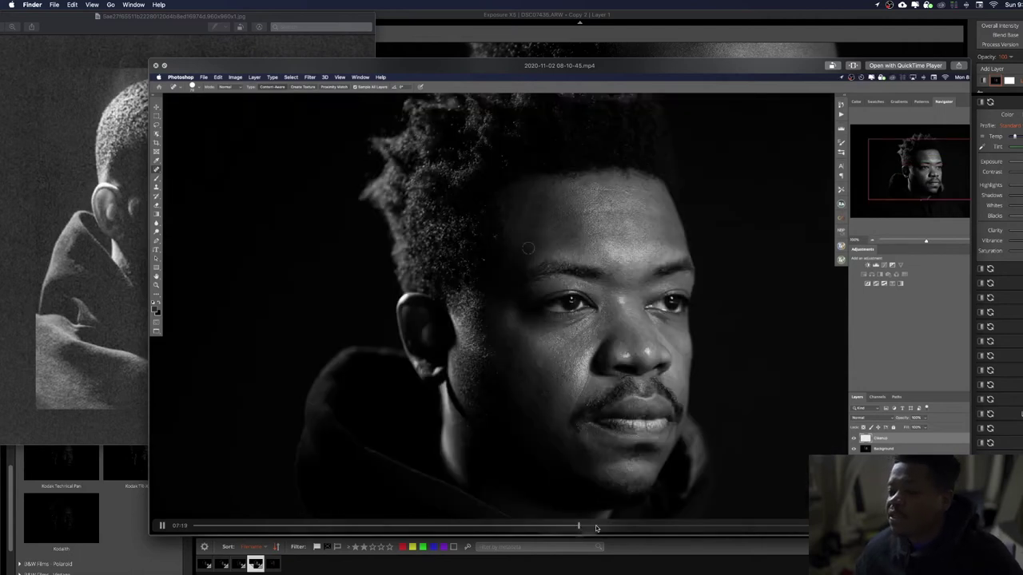
left_click(596, 525)
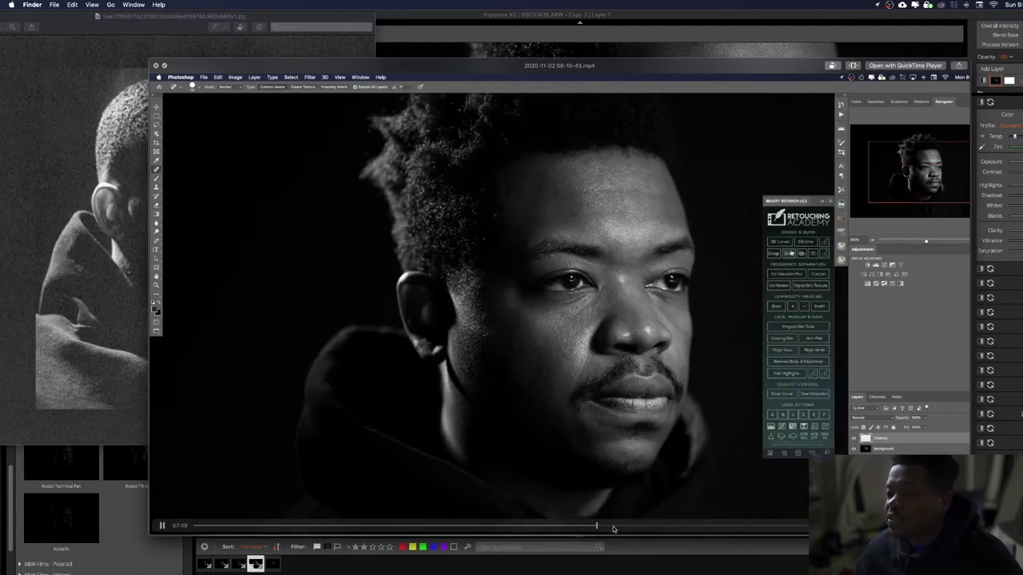
left_click(621, 527)
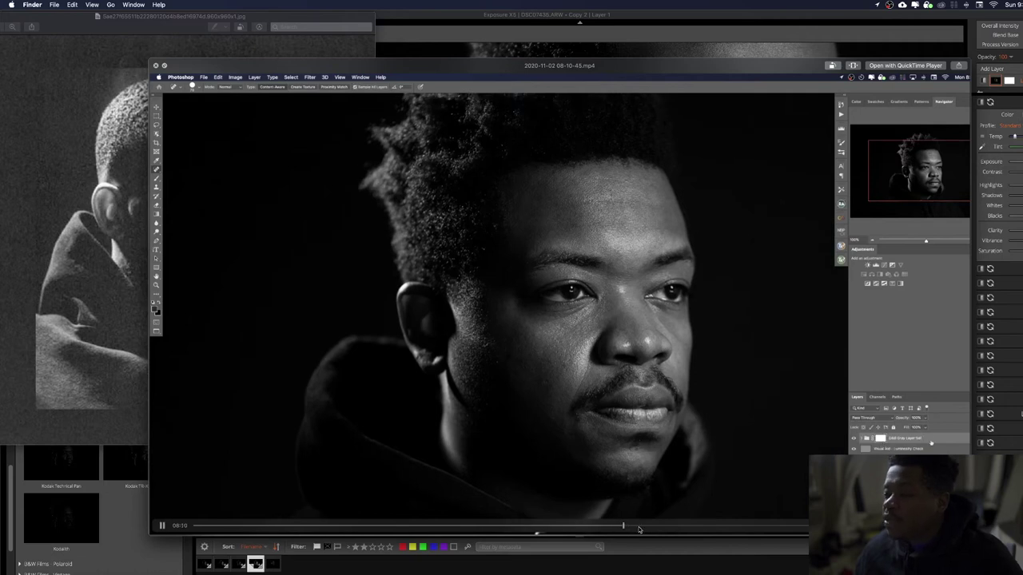
Create Dodge & Burn layers and a Luminosity Check curves group, then paint at low flow.
left_click(640, 527)
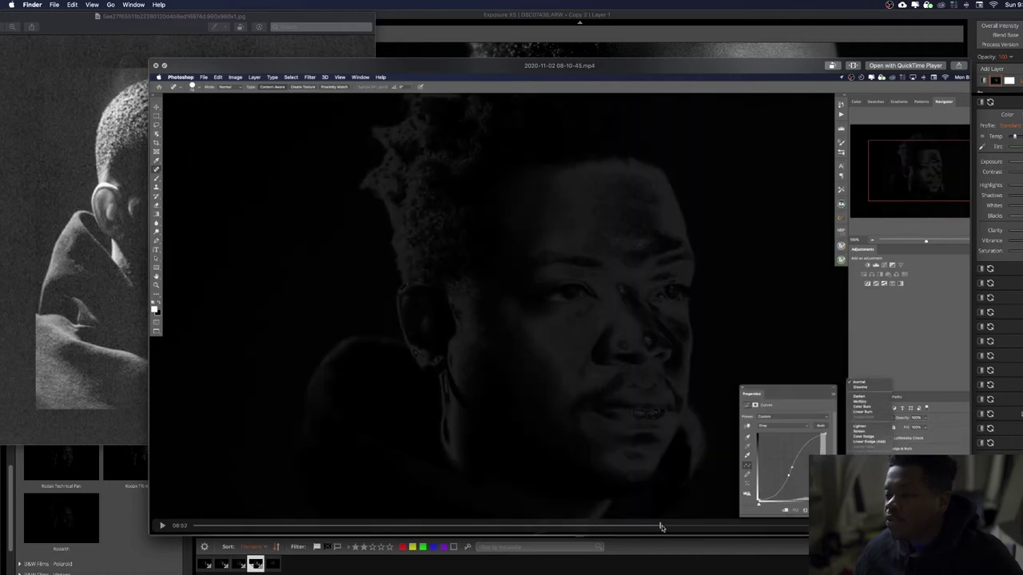
left_click(660, 527)
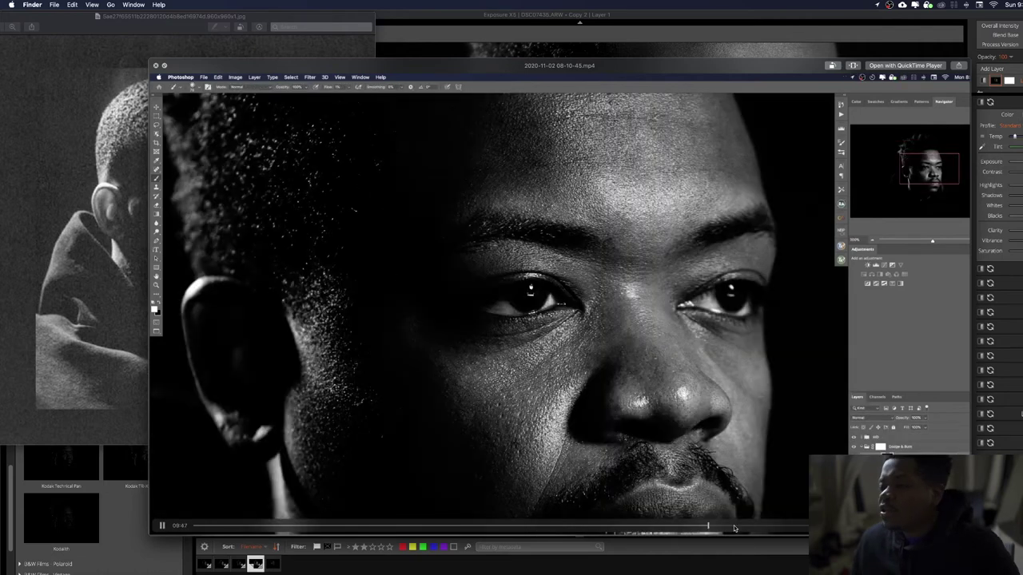
left_click(708, 527)
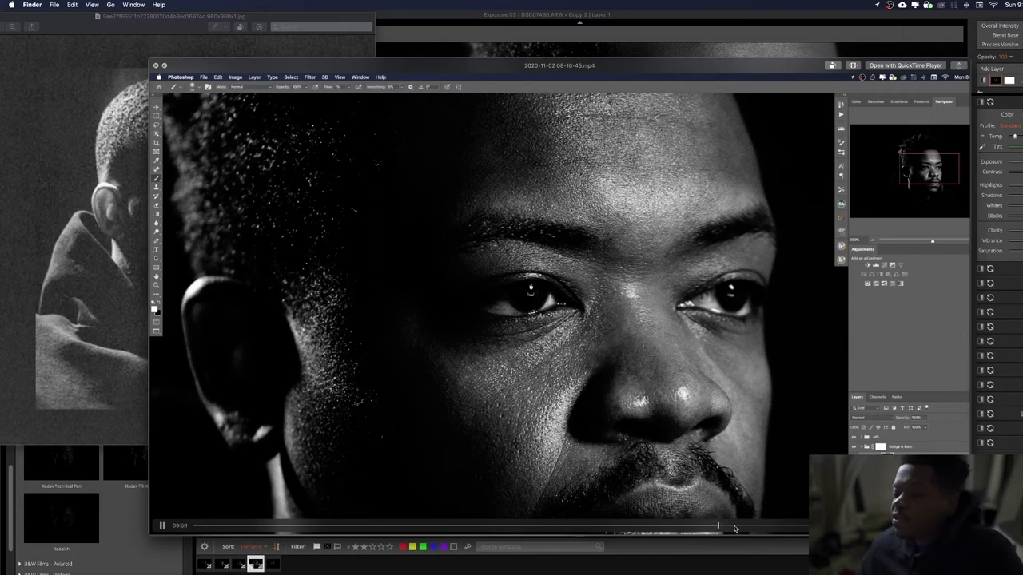
left_click(734, 529)
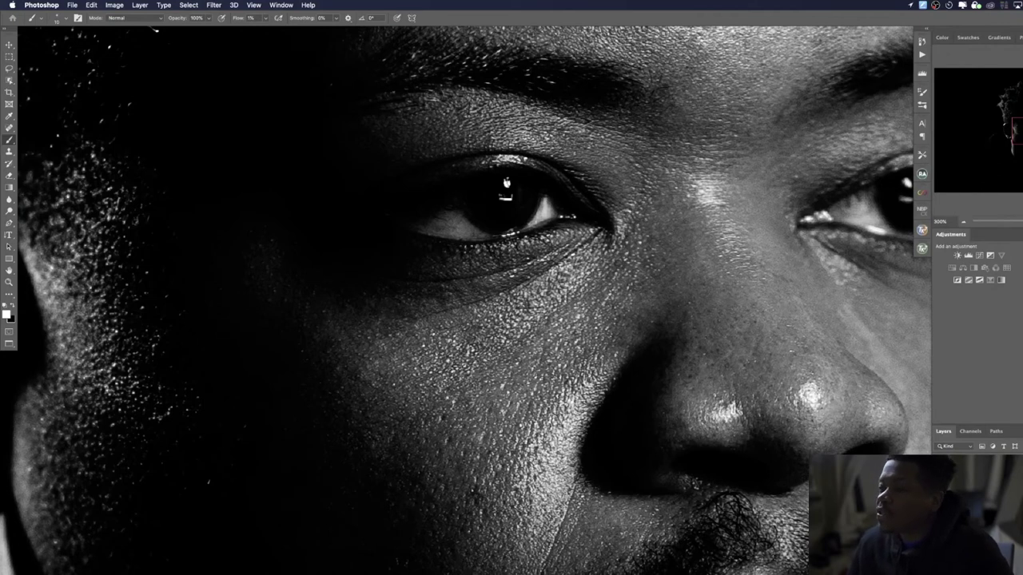
scroll(506, 183, "down", 5)
scroll(505, 184, "up", 5)
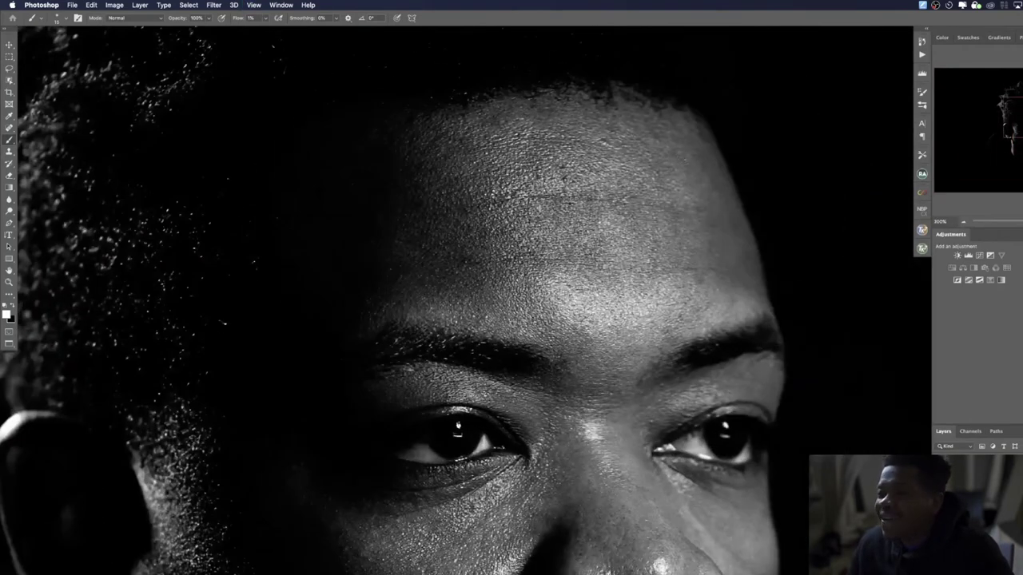
scroll(458, 428, "down", 5)
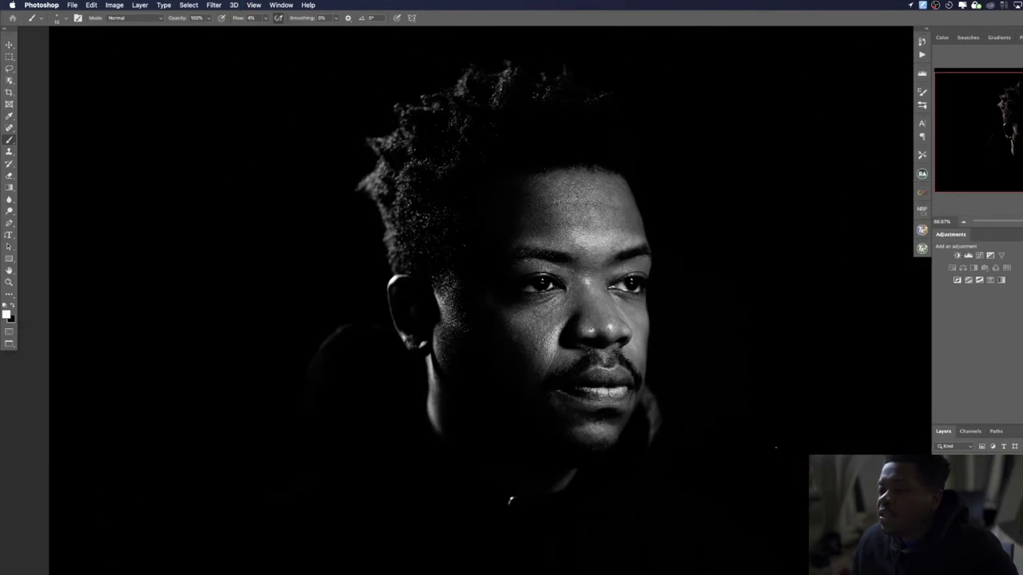
Move the Scorpion reference cover aside, close it, and fit the portrait on screen.
key("F3")
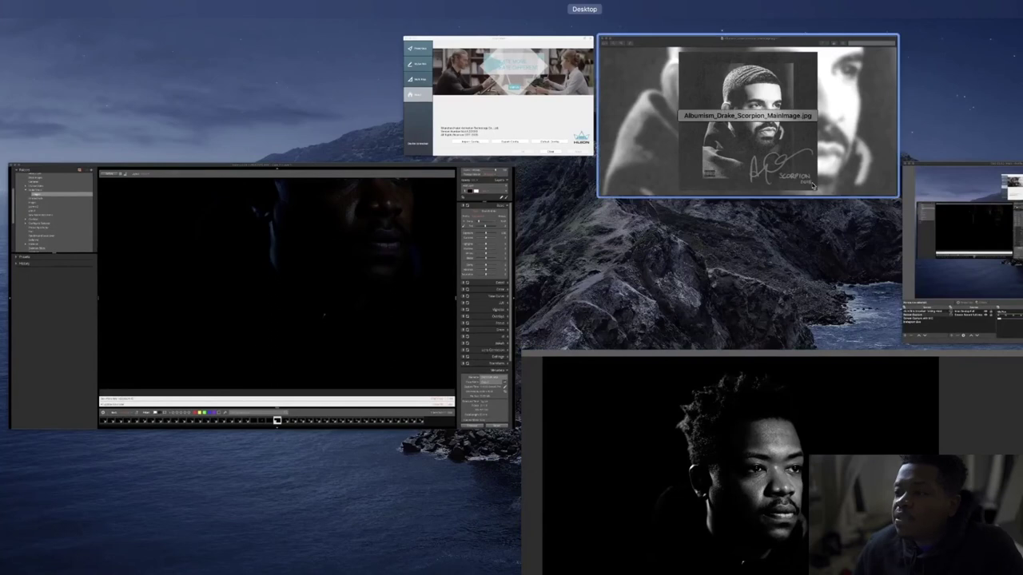
left_click(748, 120)
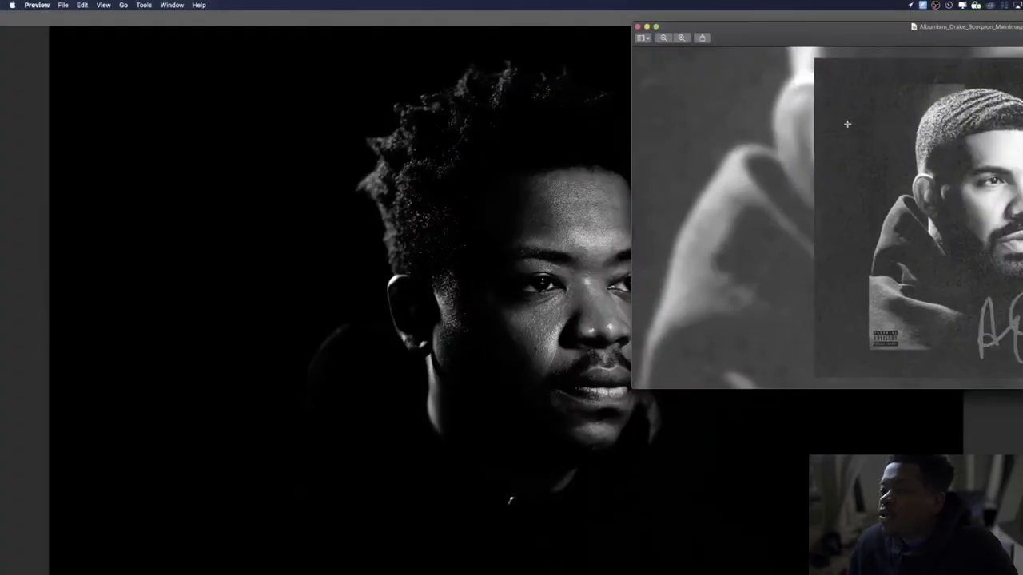
left_click_drag(806, 40, 854, 82)
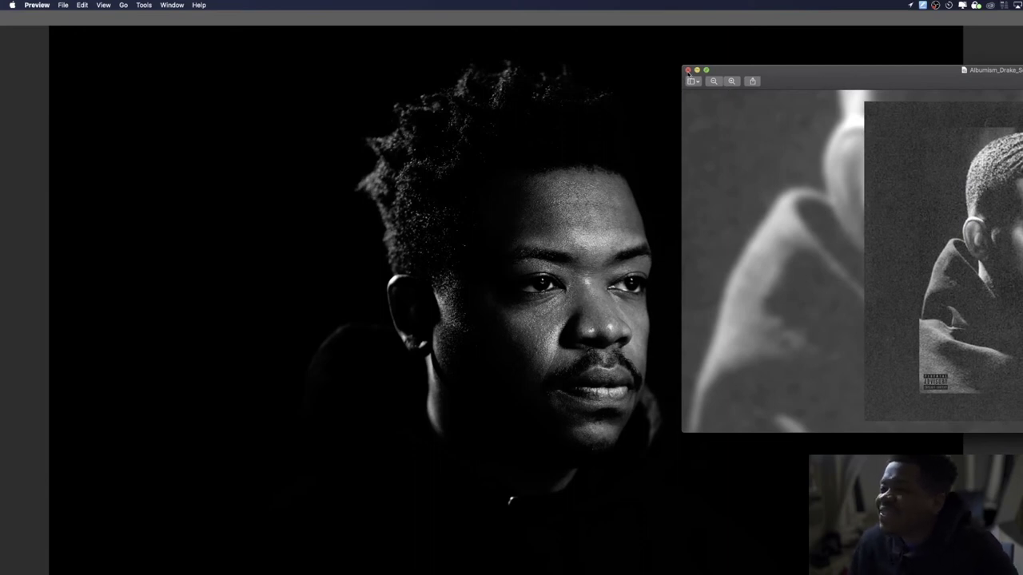
left_click(688, 71)
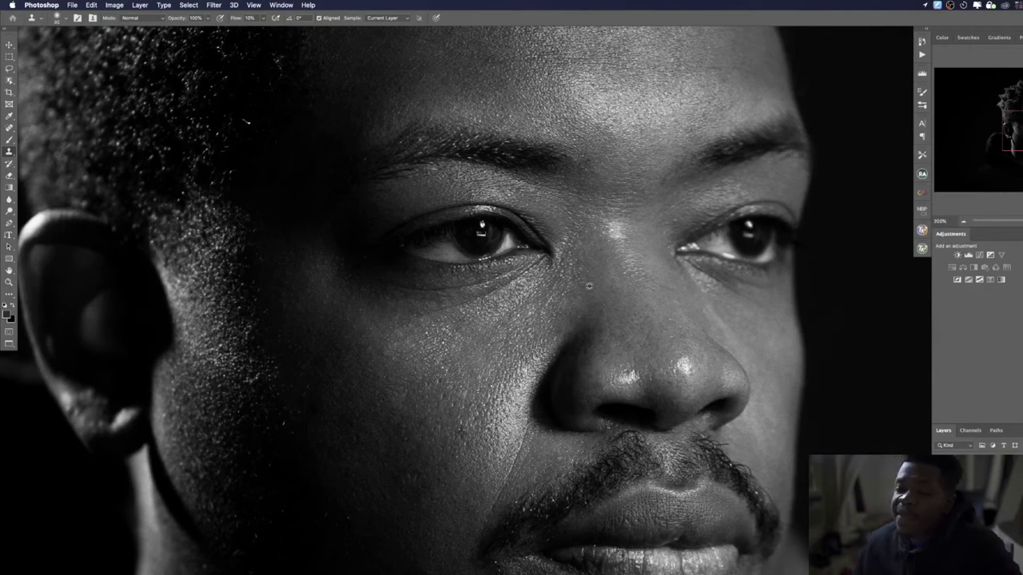
key("super+0")
scroll(509, 438, "up", 5)
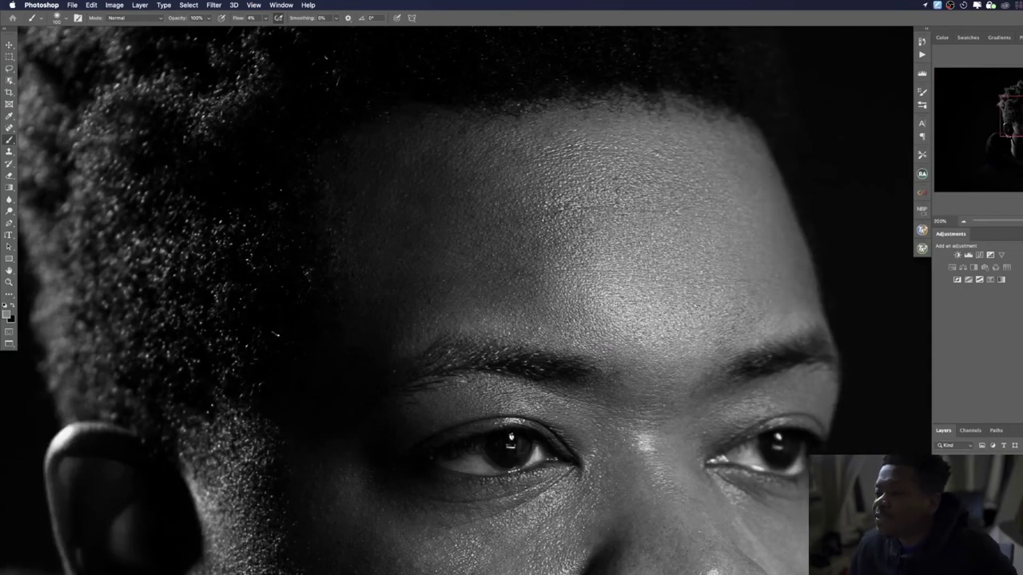
scroll(512, 320, "down", 8)
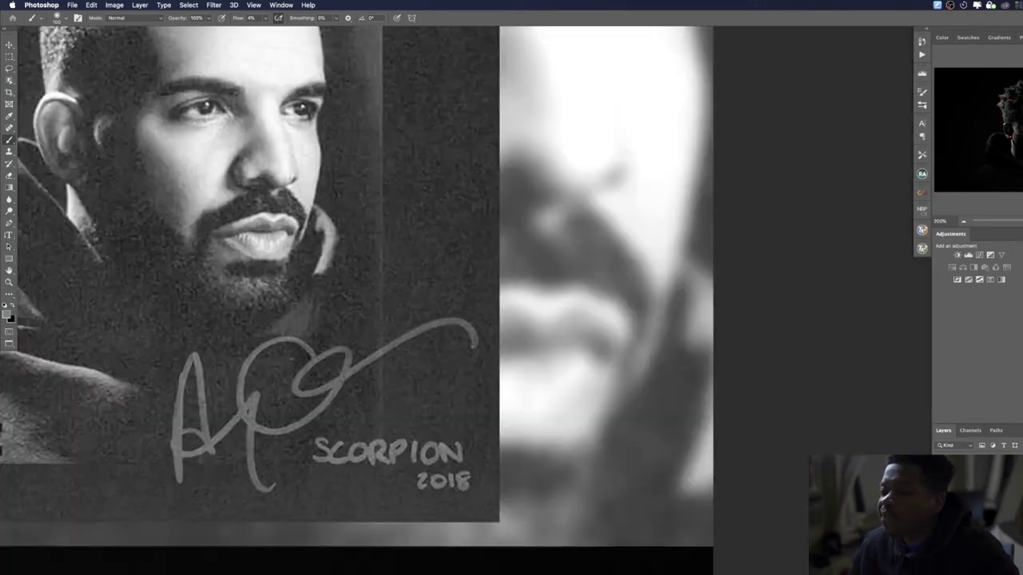
scroll(455, 389, "up", 8)
scroll(456, 389, "up", 5)
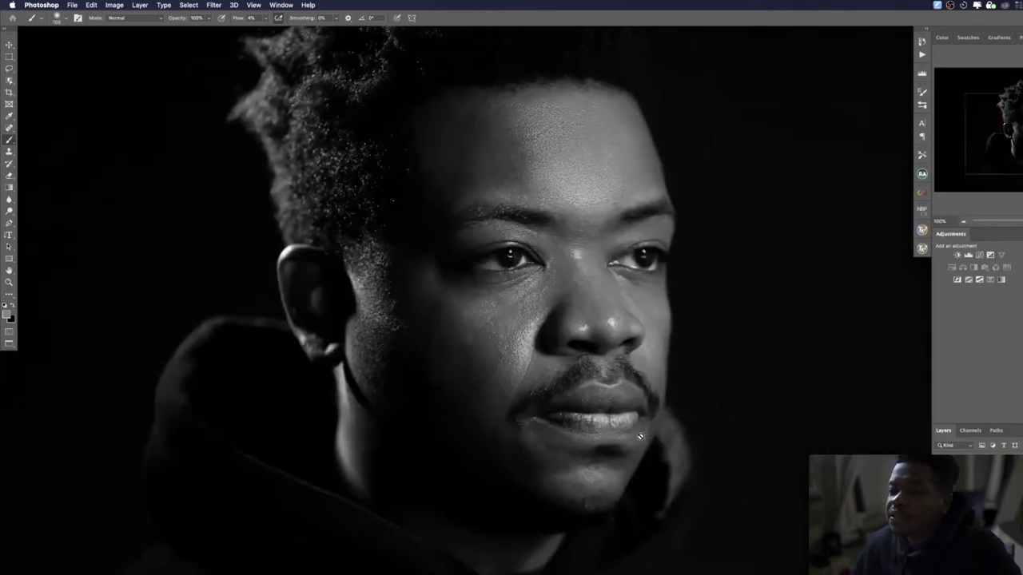
Paint sampled lighter grey over the cheeks, chin and around the eyes at low flow.
left_click(480, 338, "alt")
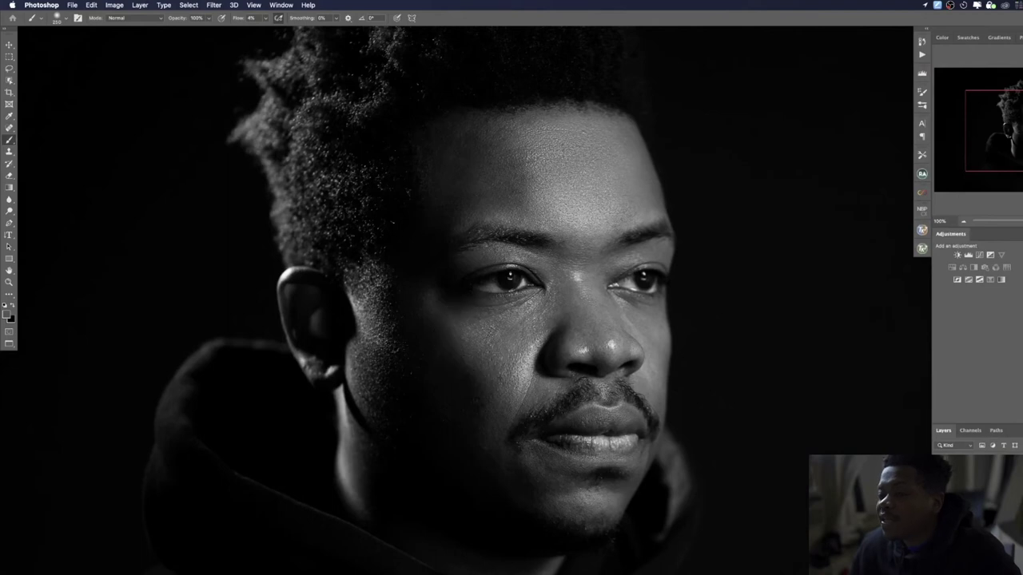
left_click(595, 496, "alt")
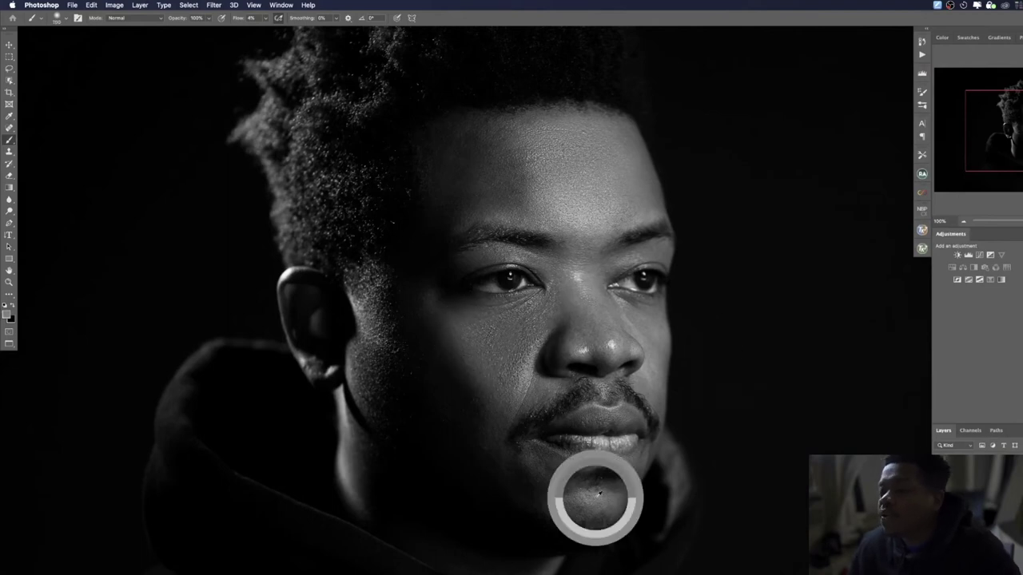
left_click_drag(587, 502, 559, 492)
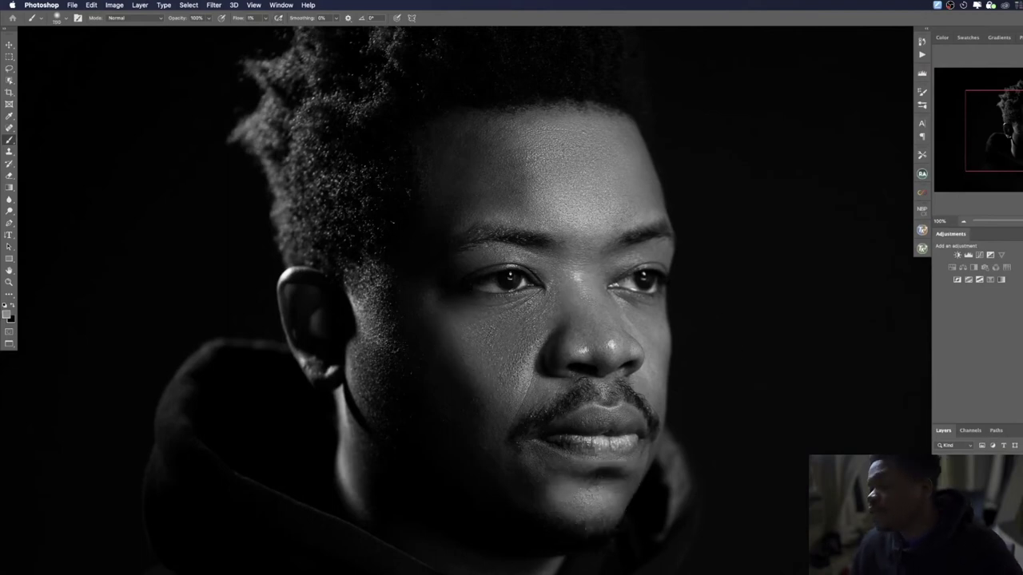
left_click(627, 263, "alt")
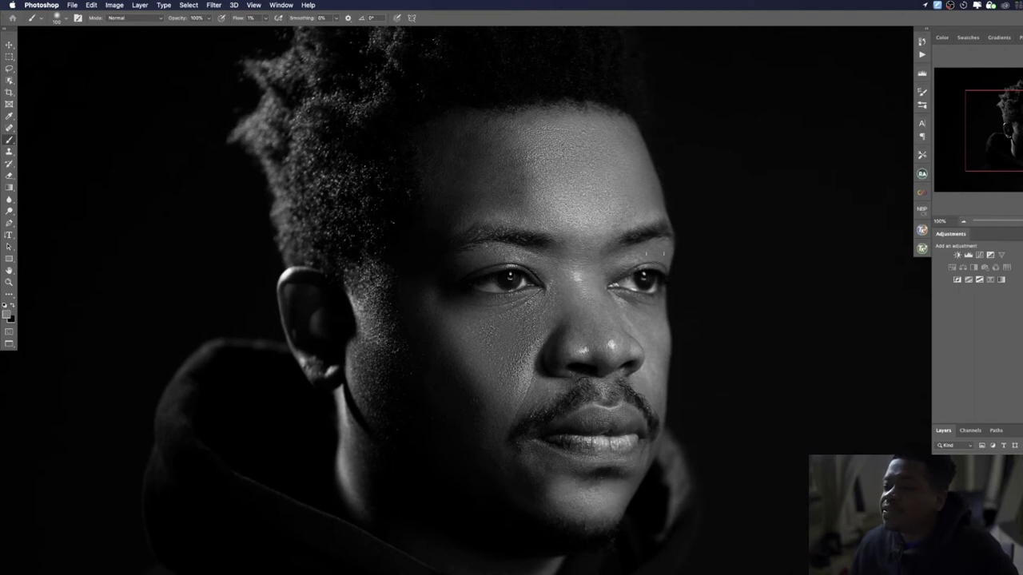
left_click(513, 259, "alt")
left_click(638, 337, "alt")
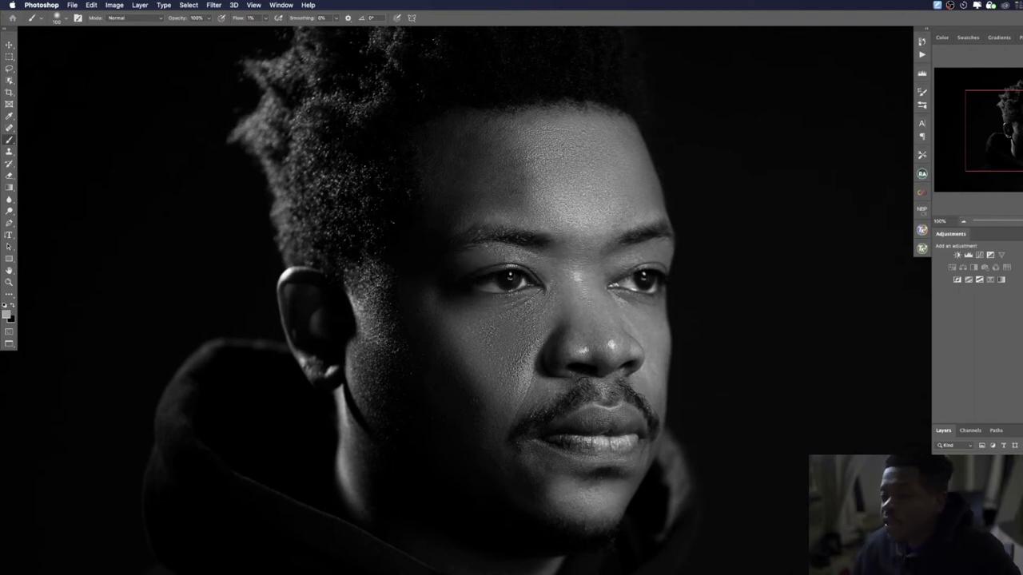
key("super+0")
Toggle the dodge edits to compare the face, then take the brush on the Brighten layer.
key("super+minus")
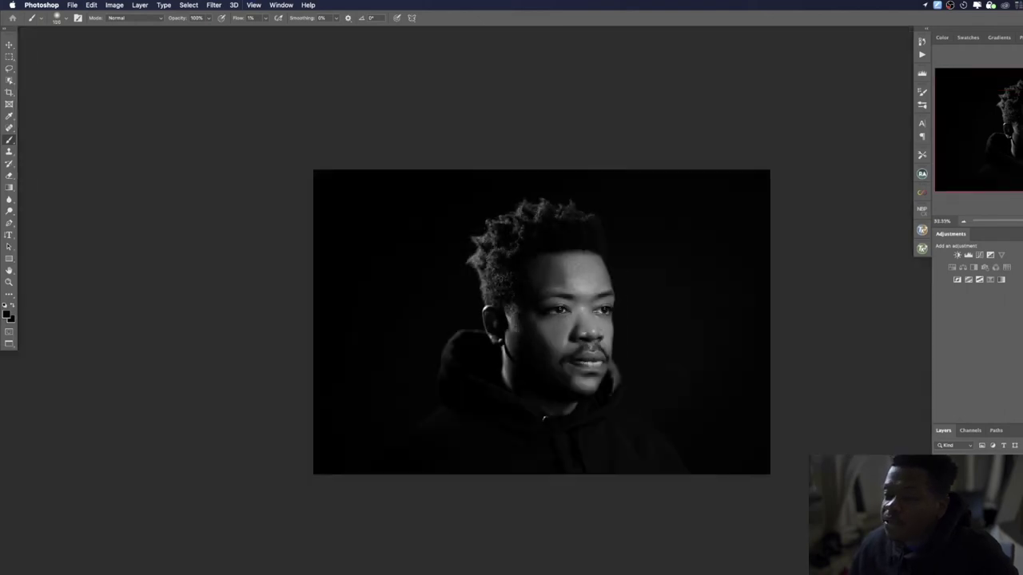
left_click(547, 271, "alt")
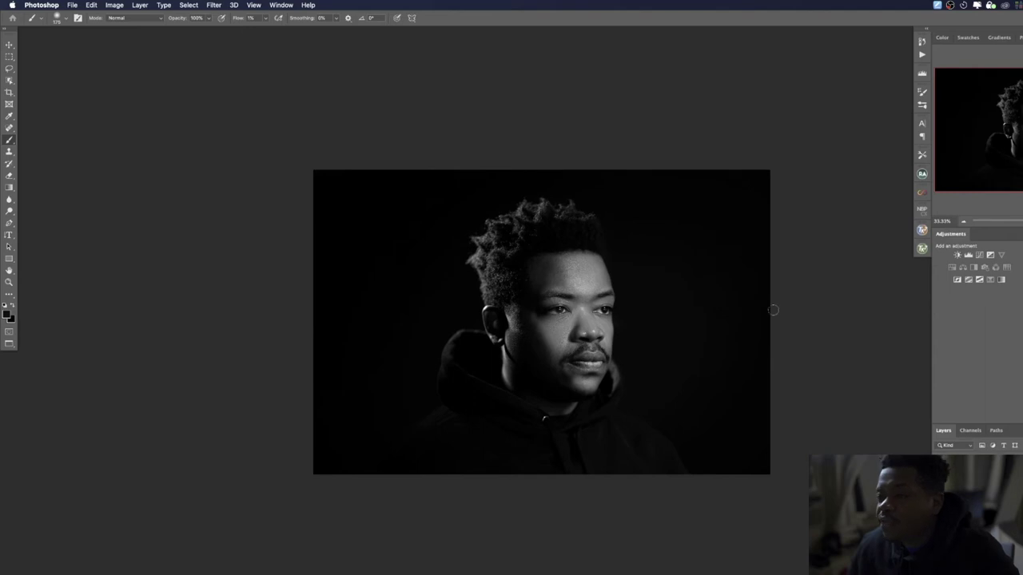
key("super+z")
key("super+z")
key("super+z")
key("super+z")
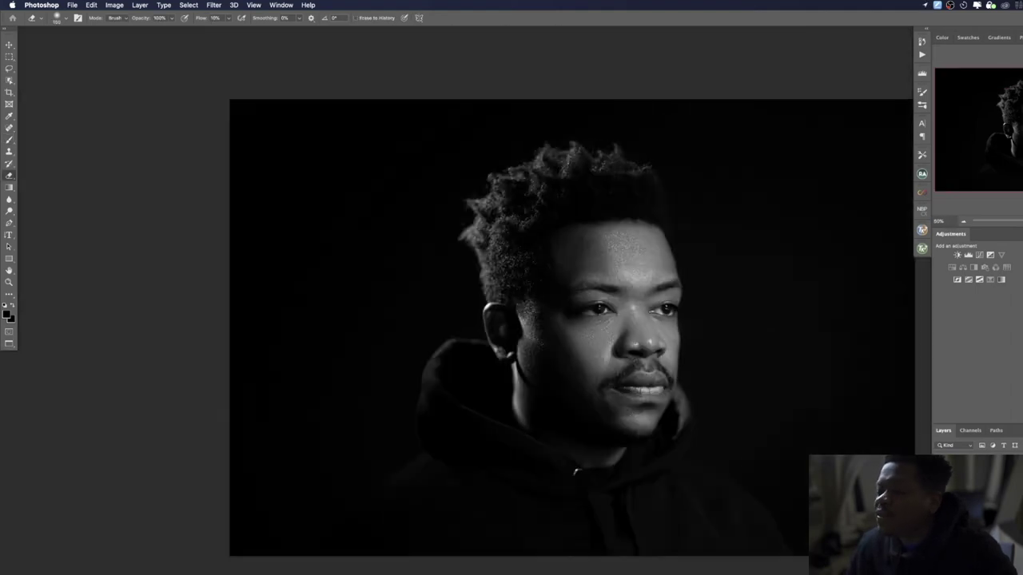
scroll(608, 319, "up", 5)
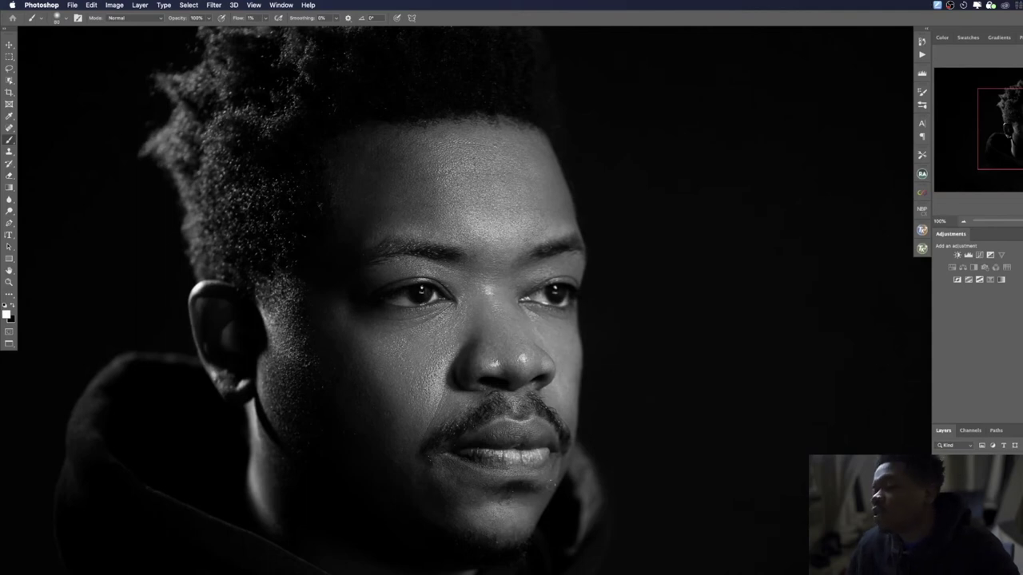
key("super+0")
scroll(512, 303, "up", 3)
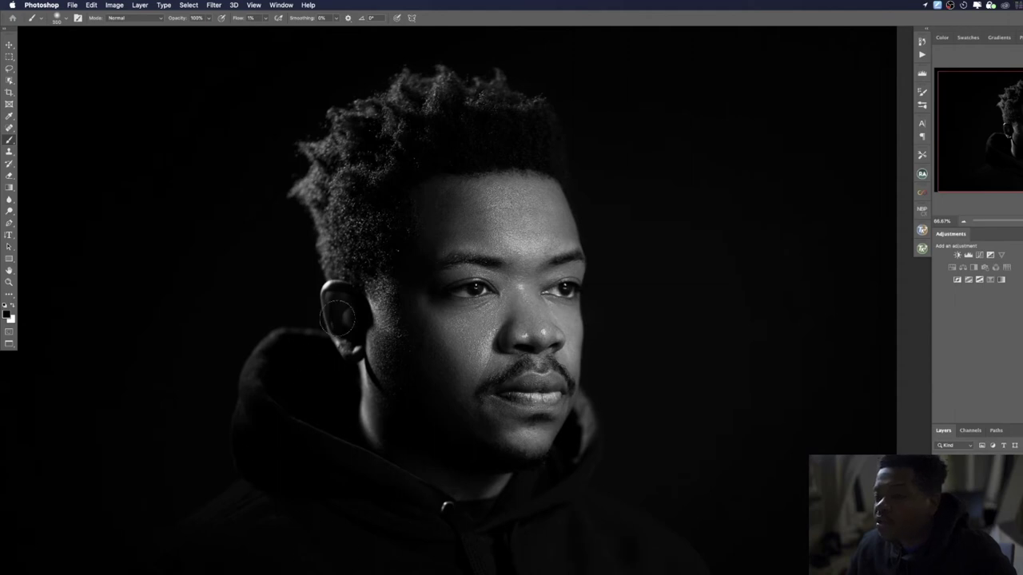
scroll(599, 329, "up", 2)
scroll(559, 320, "up", 3)
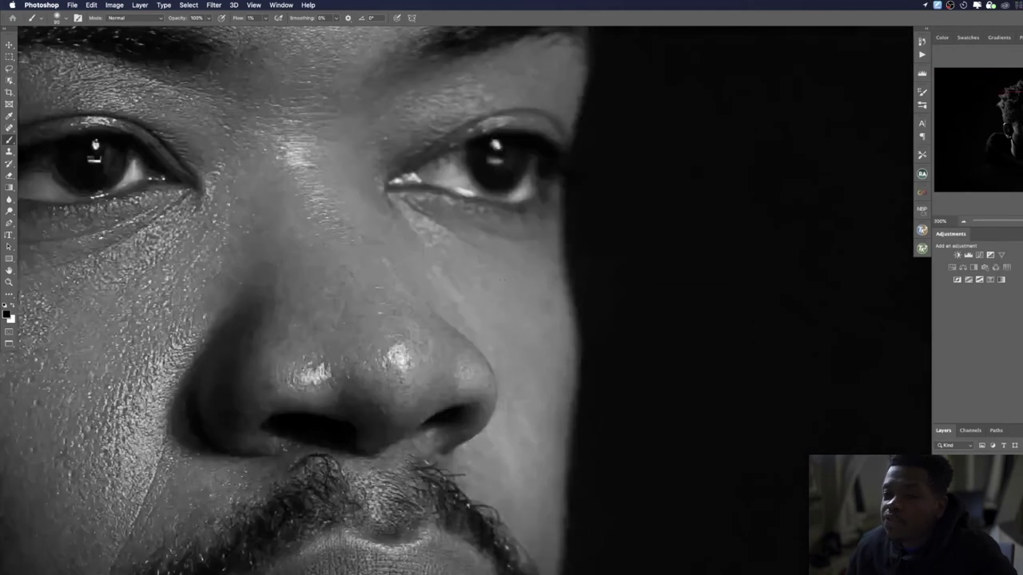
scroll(679, 304, "up", 3)
scroll(383, 294, "down", 2)
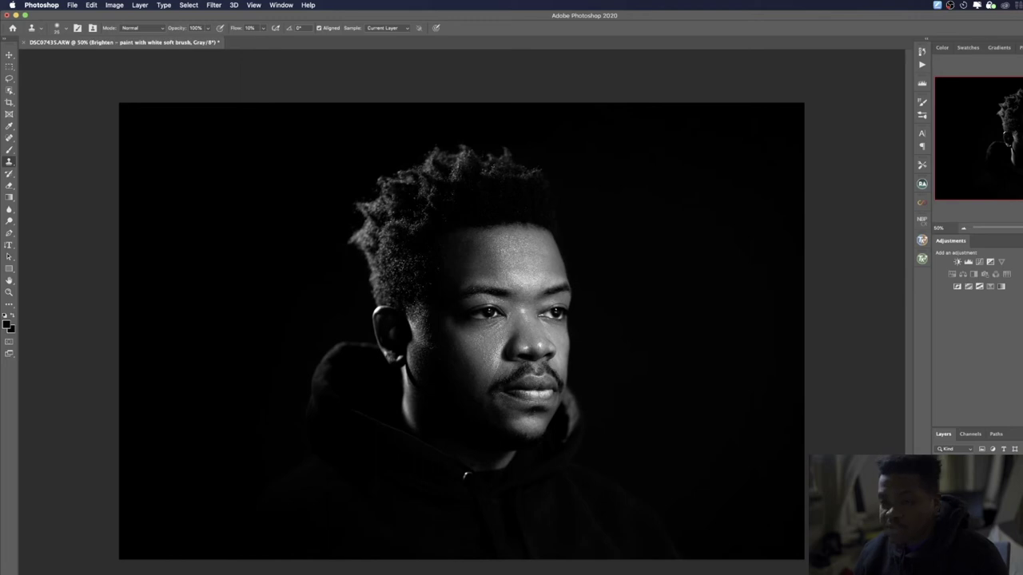
key("b")
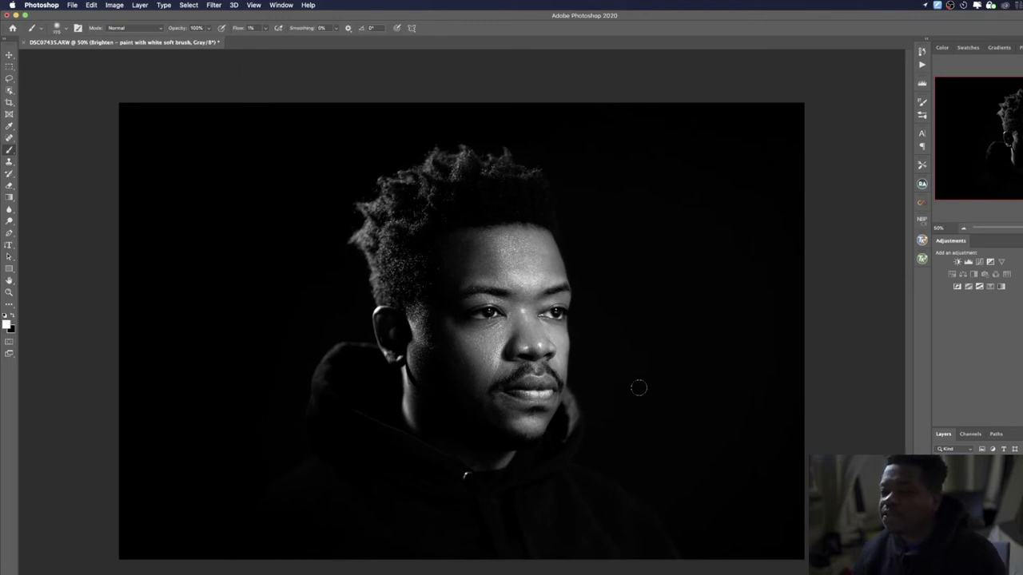
scroll(575, 343, "up", 5)
scroll(575, 344, "down", 2)
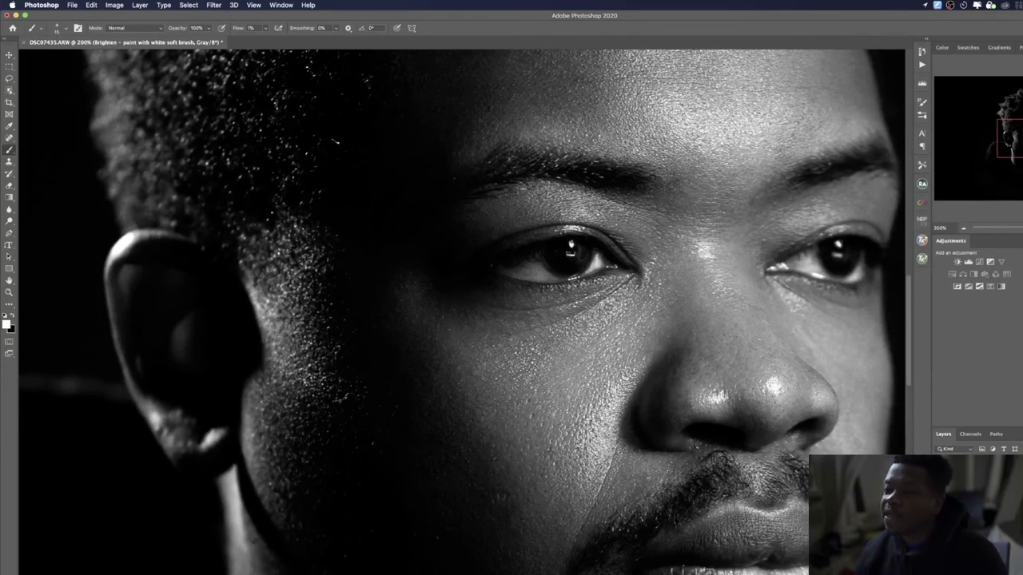
scroll(571, 246, "down", 3)
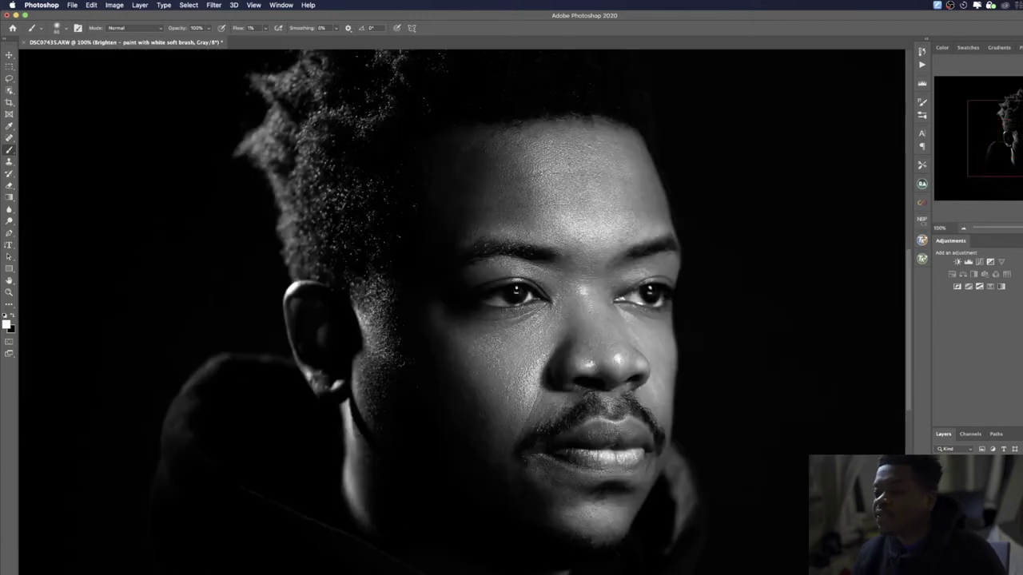
Select the Darken layer with black foreground, then the D&B Gray Layer Set and Crop tool.
key("alt+bracketleft")
key("x")
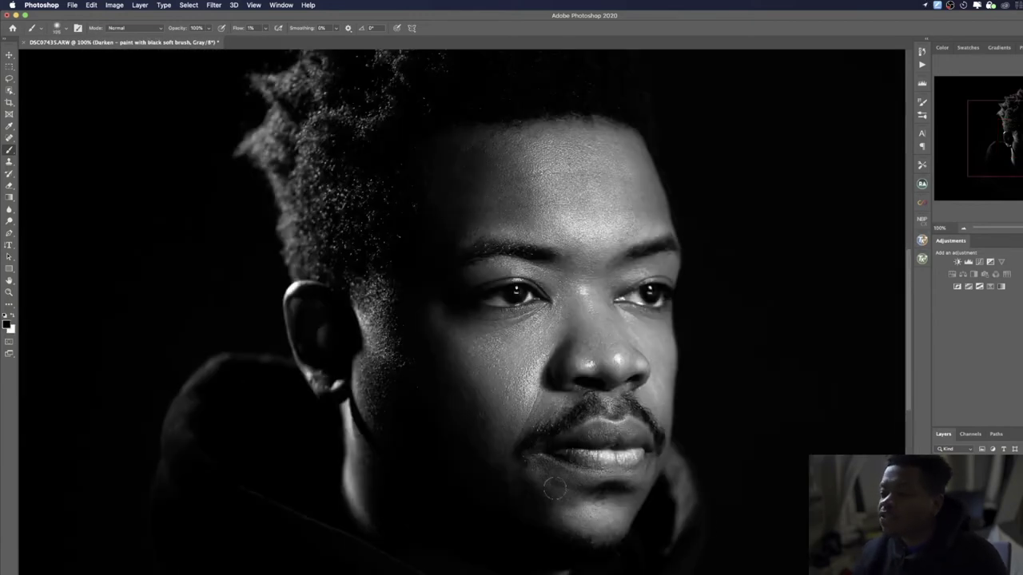
scroll(615, 472, "down", 3)
scroll(616, 471, "up", 1)
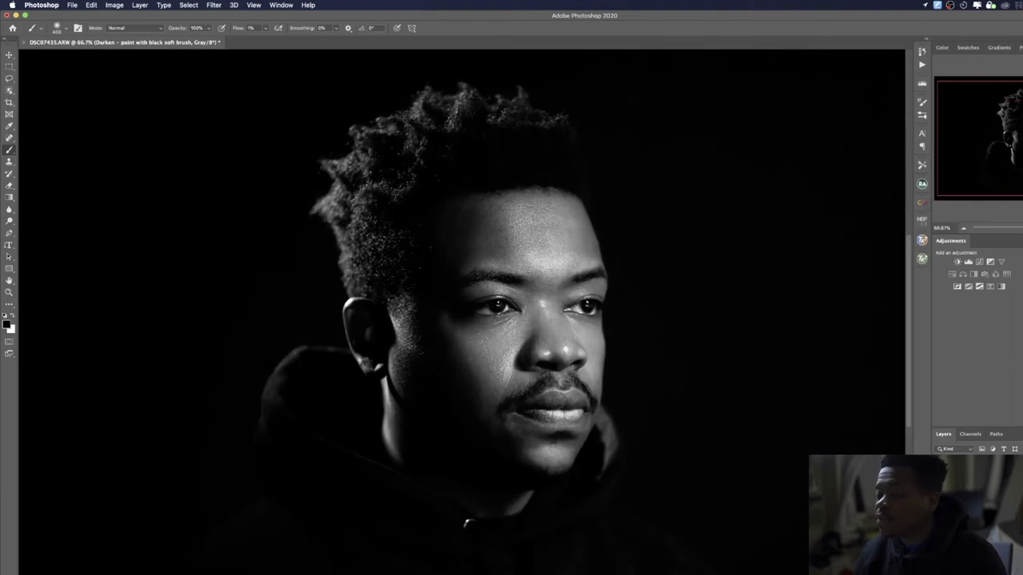
scroll(735, 488, "down", 2)
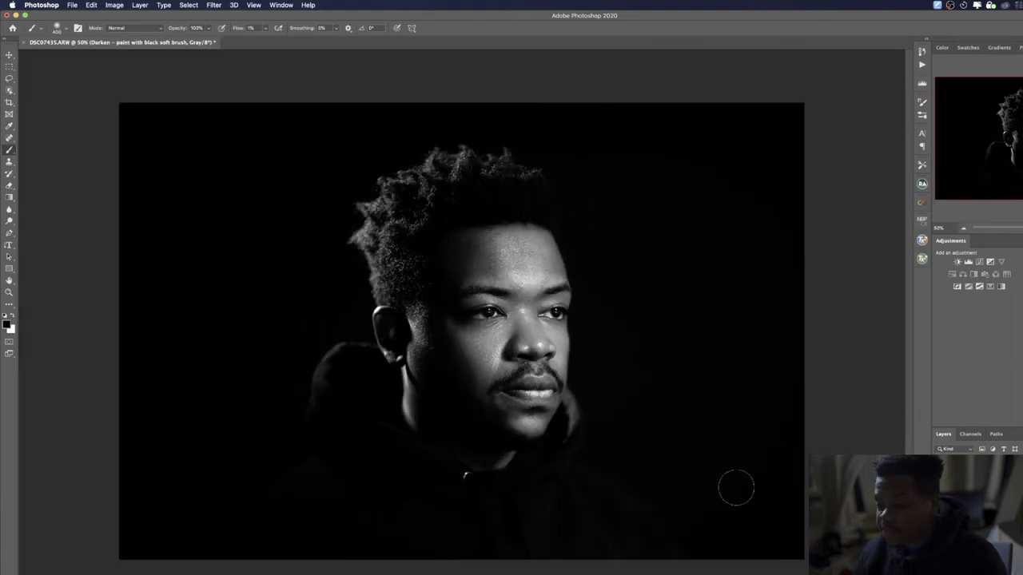
key("alt+bracketright")
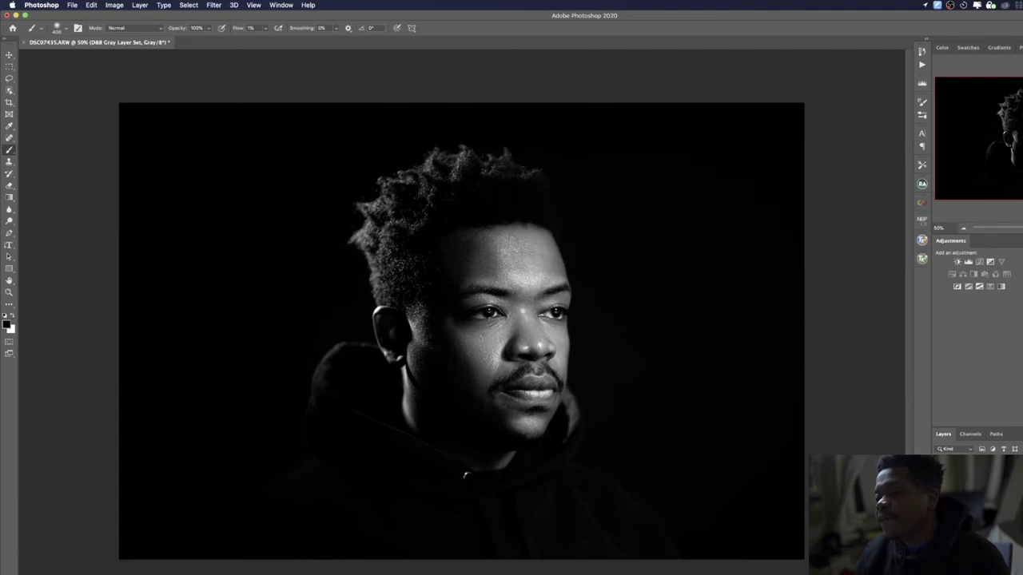
key("c")
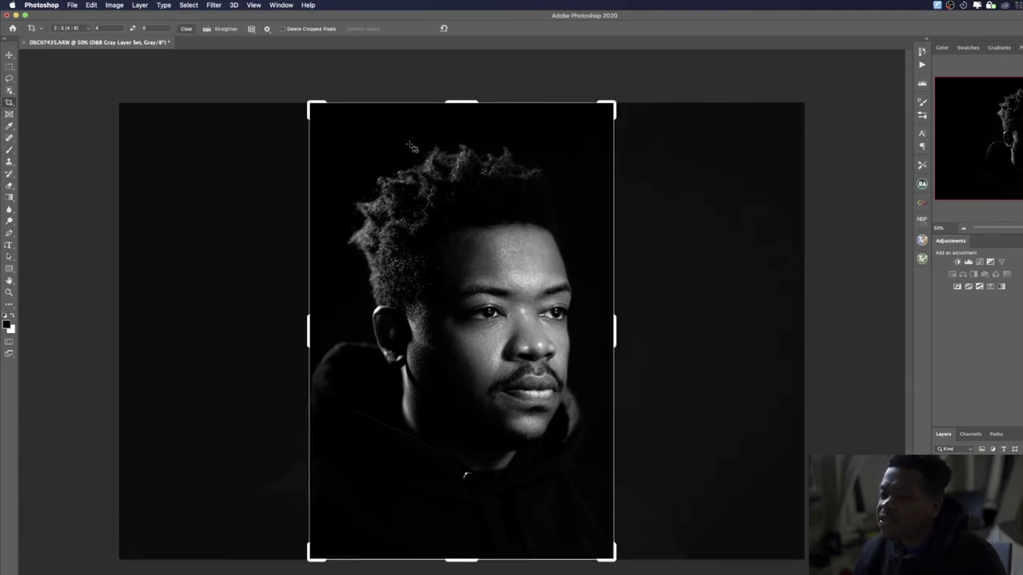
Crop the portrait to a 4:5 vertical frame around the man.
left_click(66, 28)
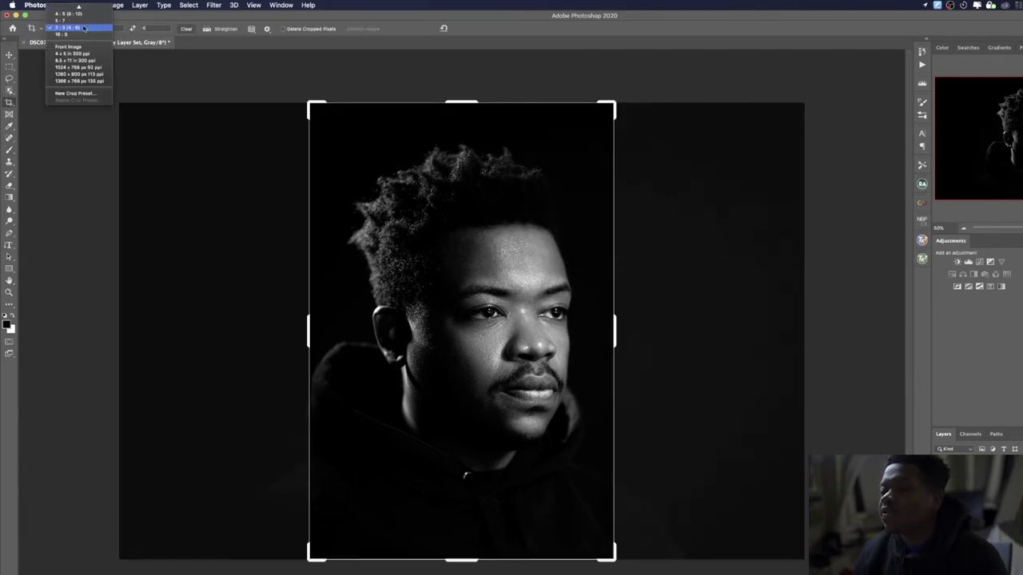
left_click(76, 50)
left_click_drag(645, 105, 588, 187)
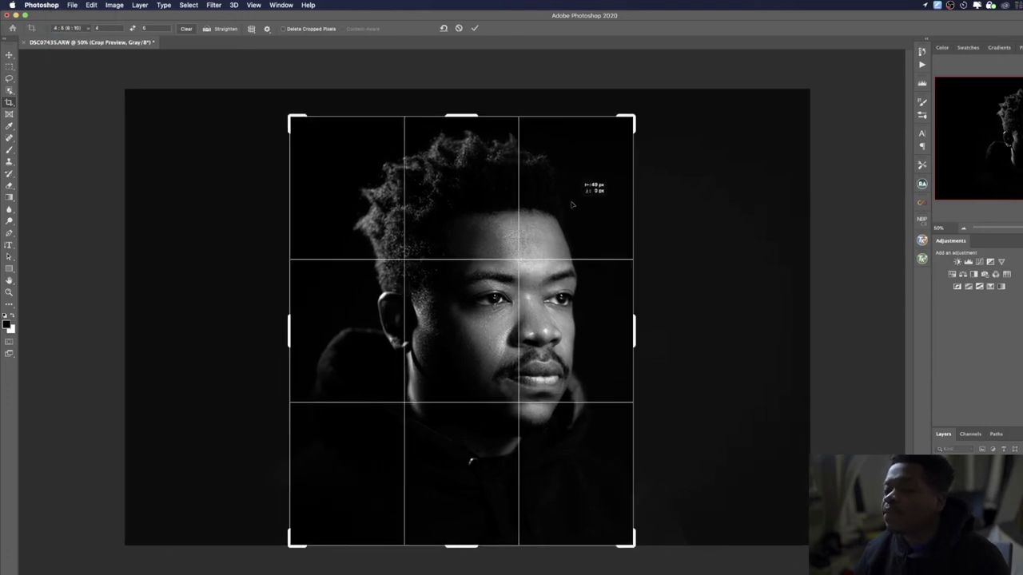
key("Return")
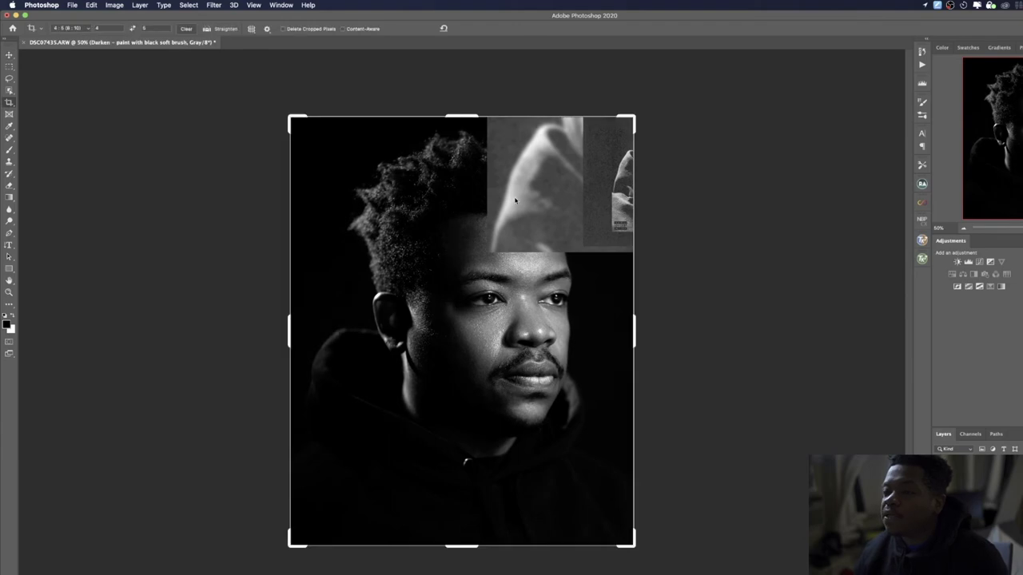
Reposition the album-cover reference layer, then delete it.
key("v")
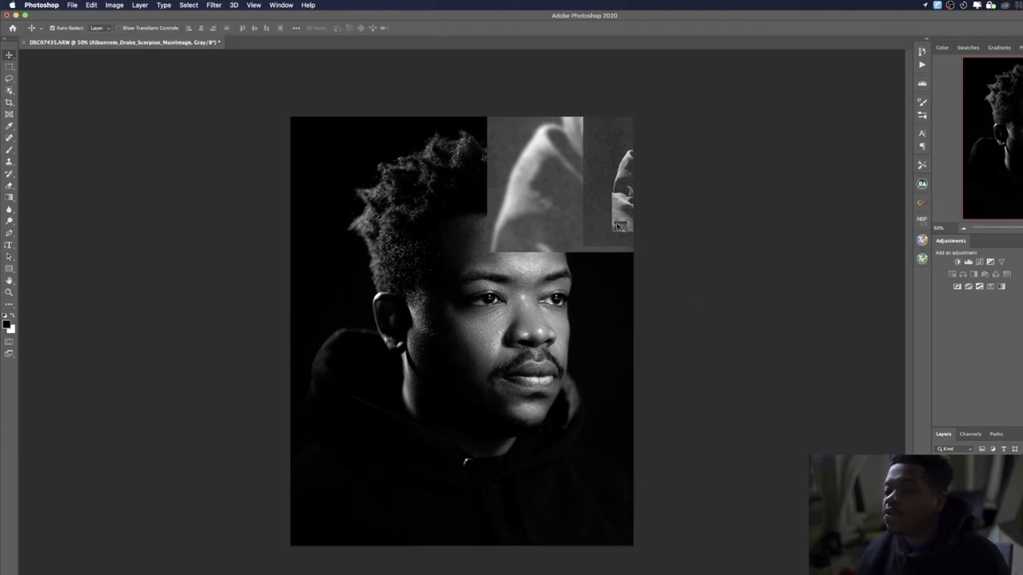
key("super+t")
left_click_drag(607, 184, 560, 199)
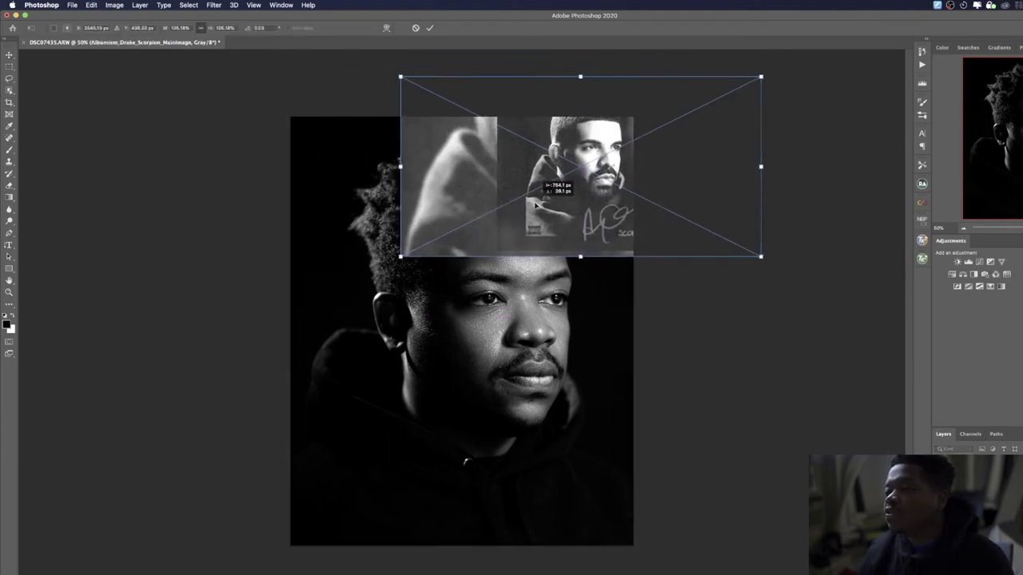
key("Return")
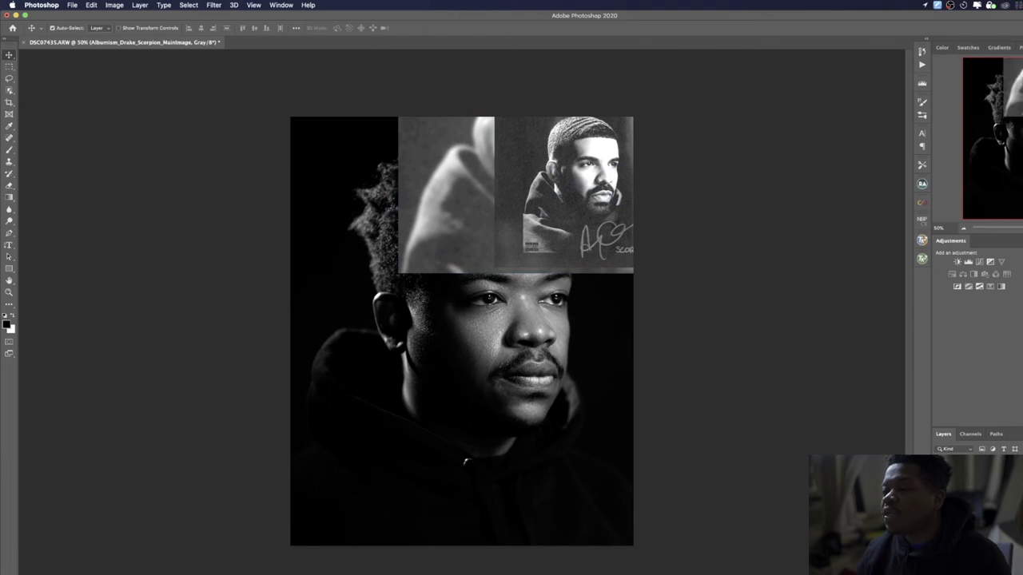
key("super+z")
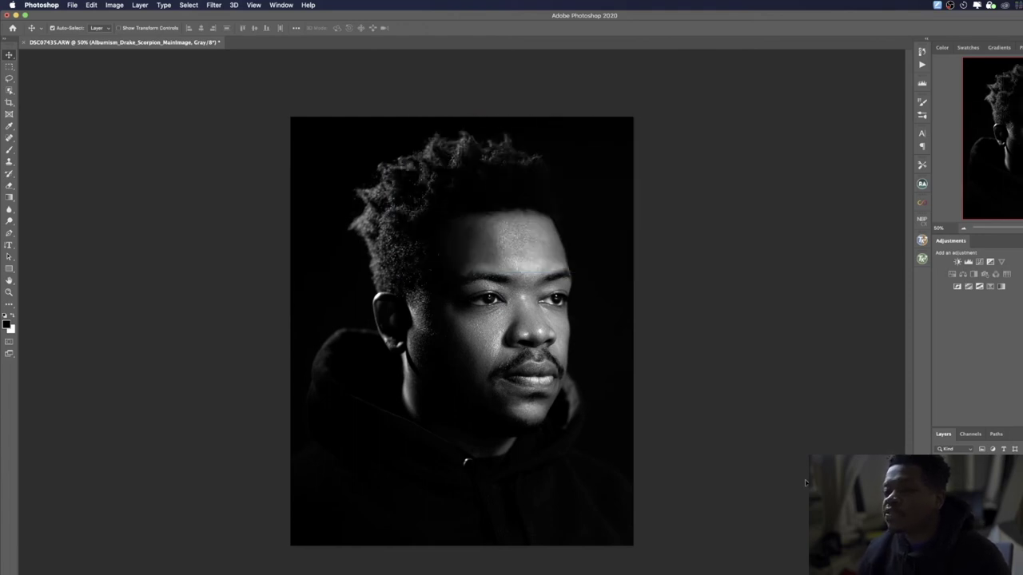
key("BackSpace")
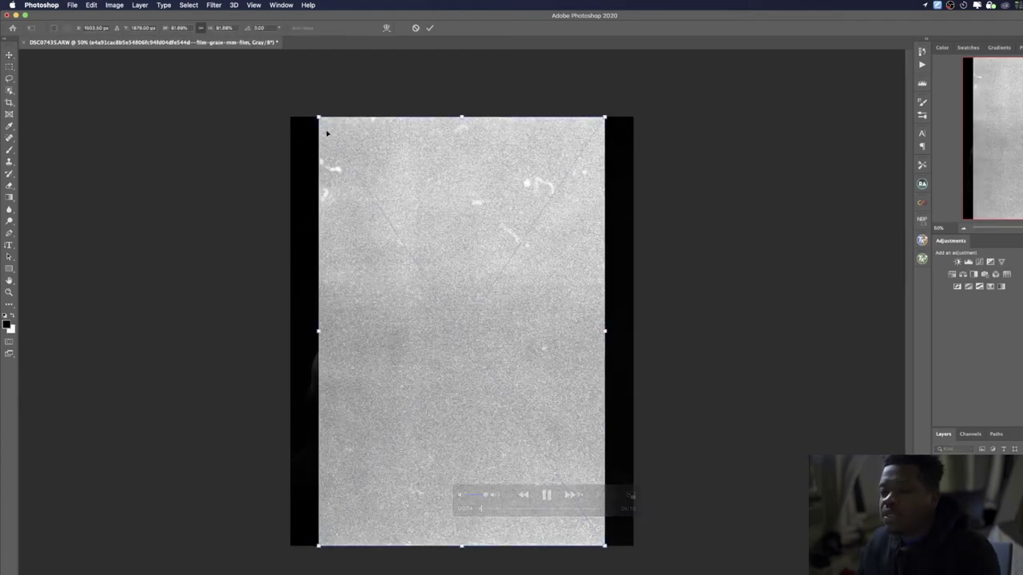
Stretch the film-grain texture past the canvas edges and darken the bright right-edge streak.
left_click_drag(319, 119, 288, 72)
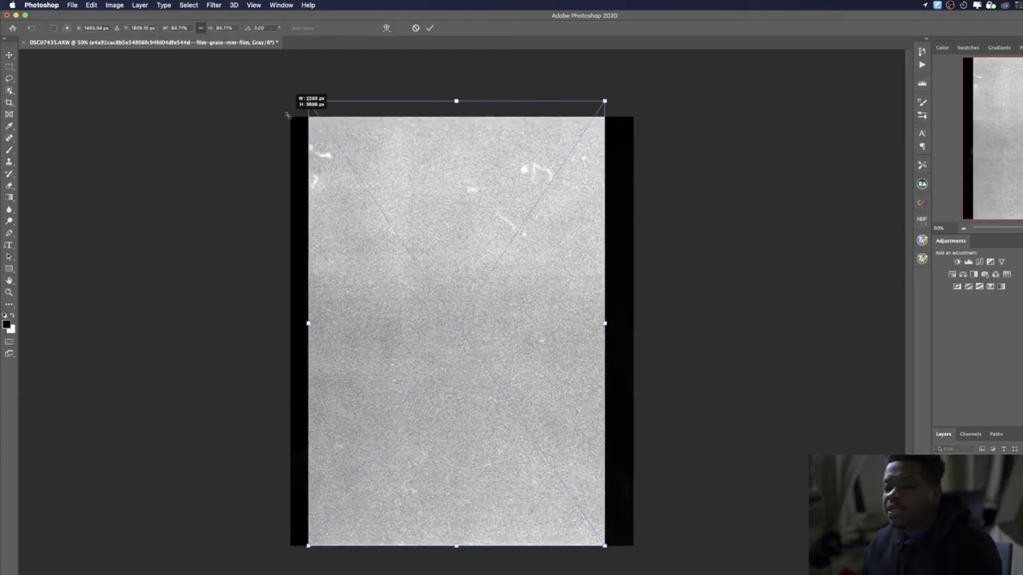
left_click_drag(605, 546, 639, 560)
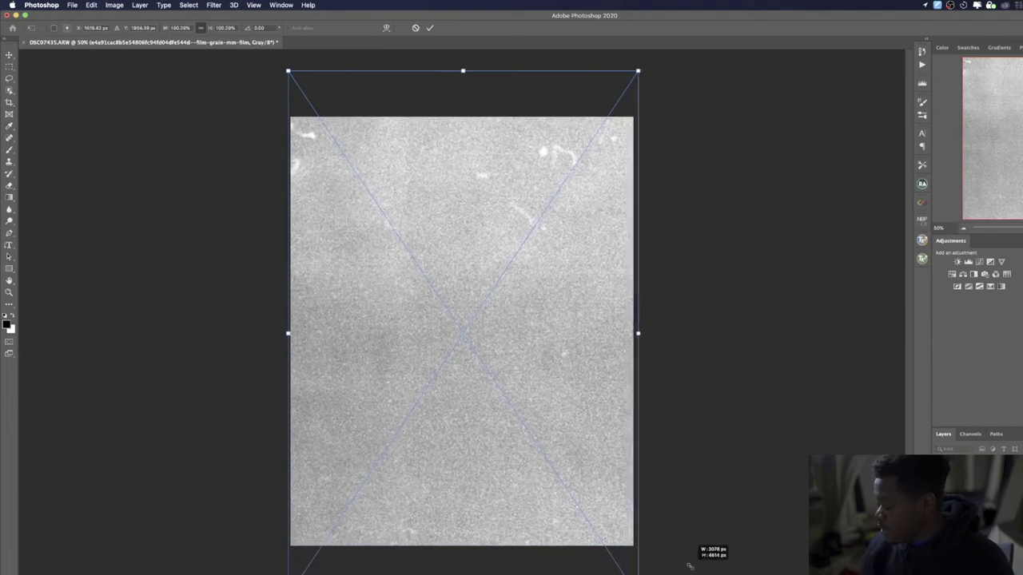
key("Return")
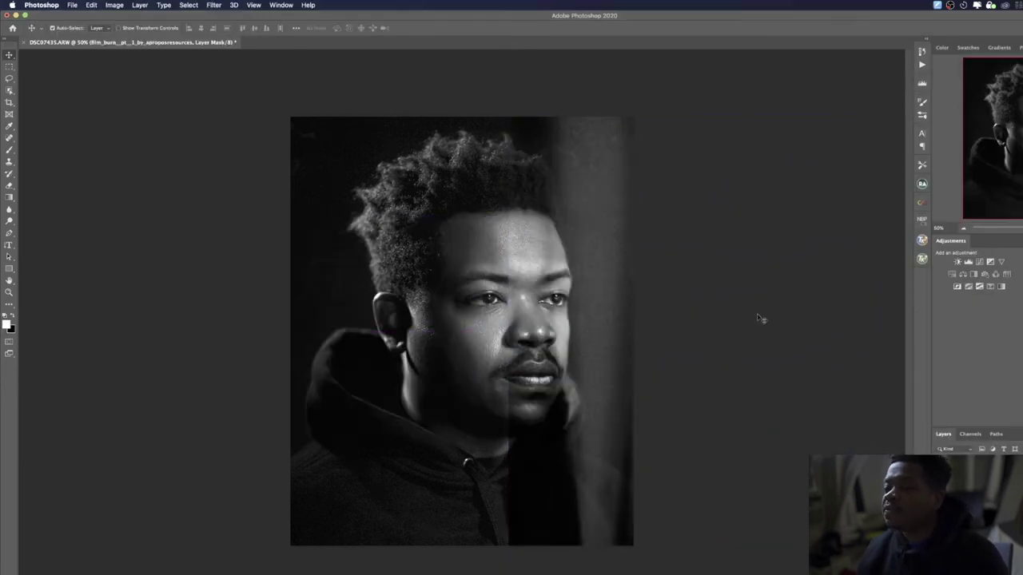
left_click_drag(591, 544, 487, 415)
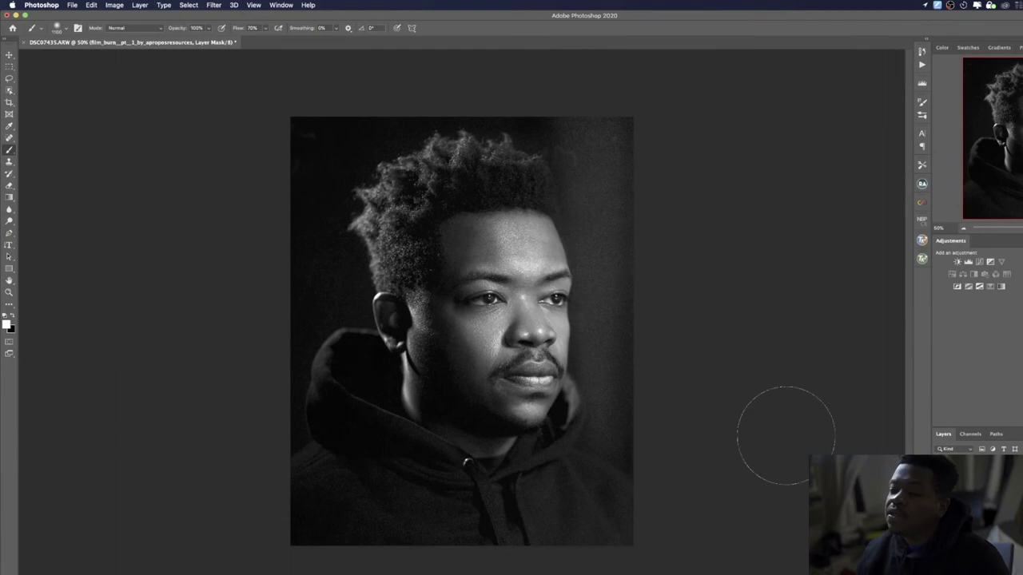
Place Film_Grain embedded, scale it to cover the whole canvas, and commit it.
key("super+Tab")
left_click(832, 363)
left_click_drag(831, 363, 475, 331)
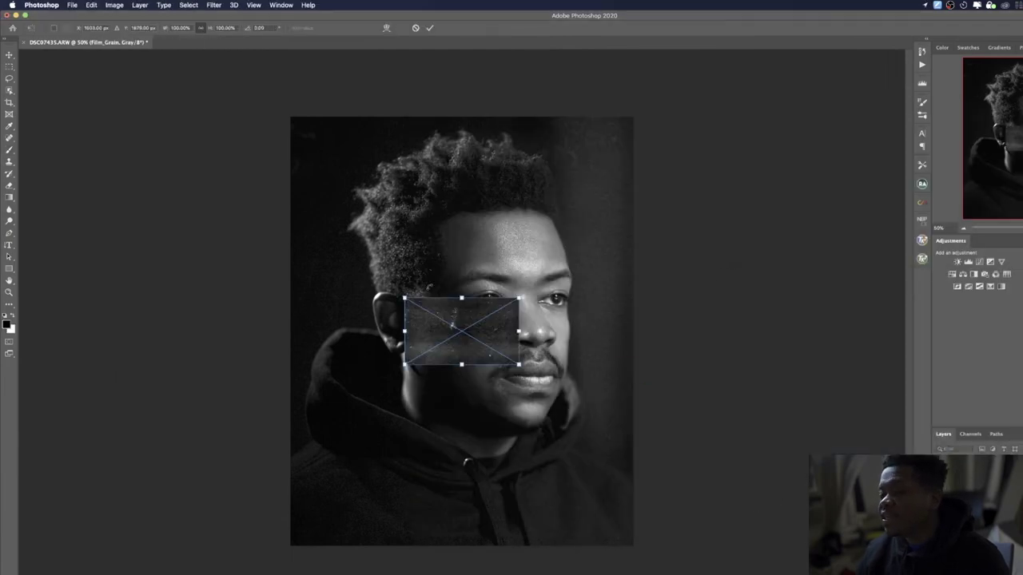
left_click_drag(520, 367, 632, 110)
left_click_drag(432, 328, 291, 324)
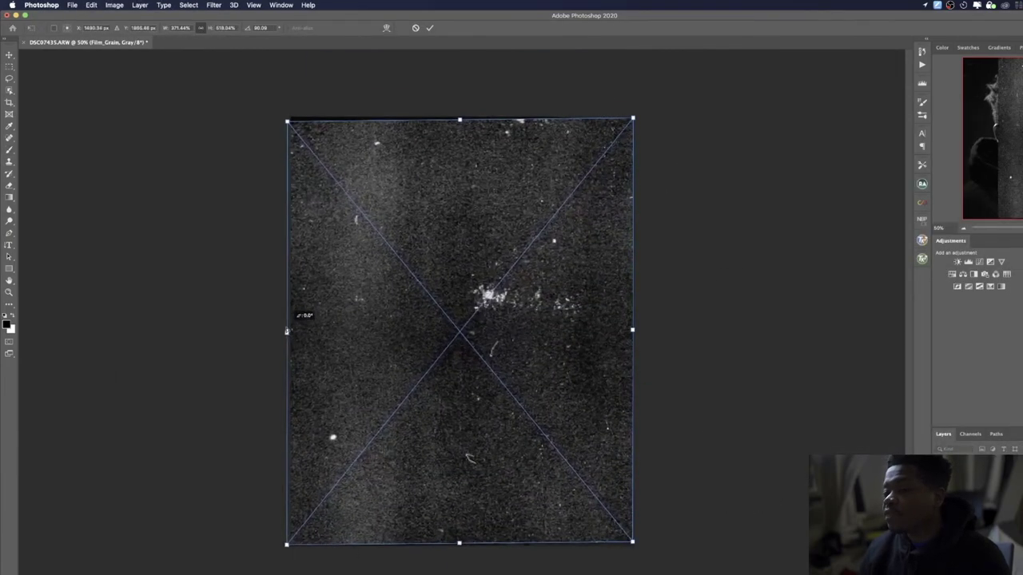
key("Return")
key("b")
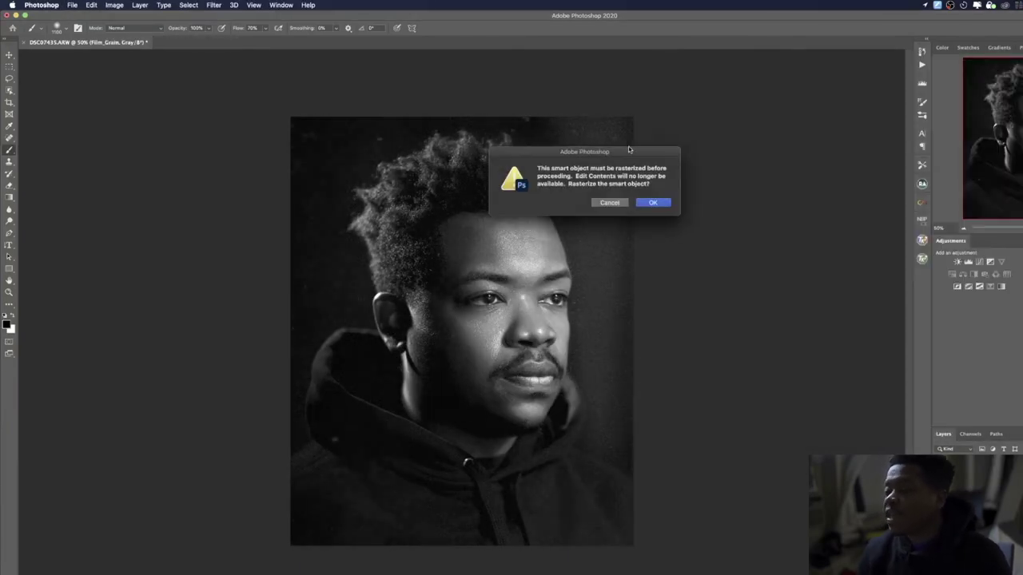
key("Return")
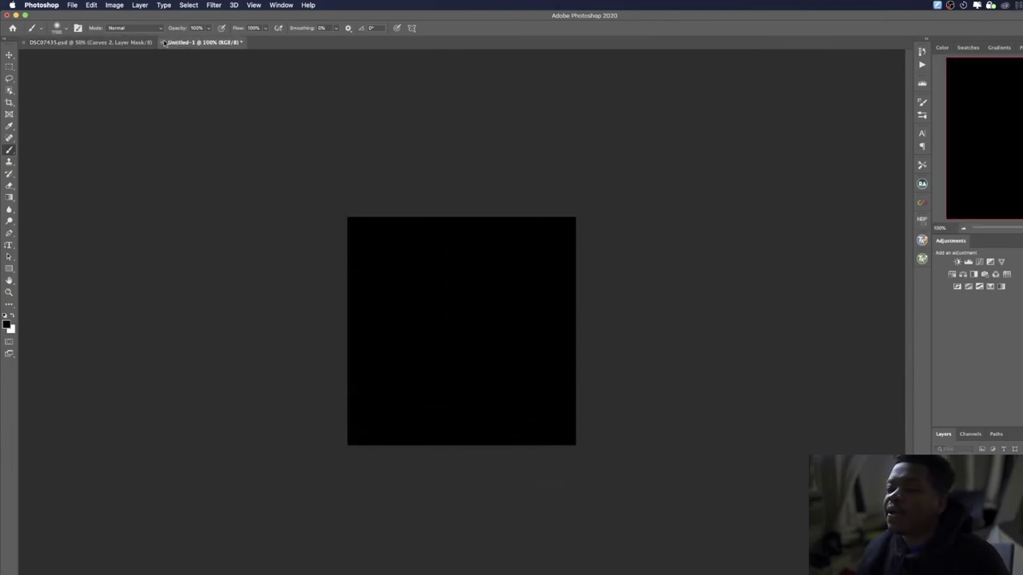
Create a new 2500×2500 square document with a black background.
key("super+w")
left_click(72, 5)
left_click(719, 236)
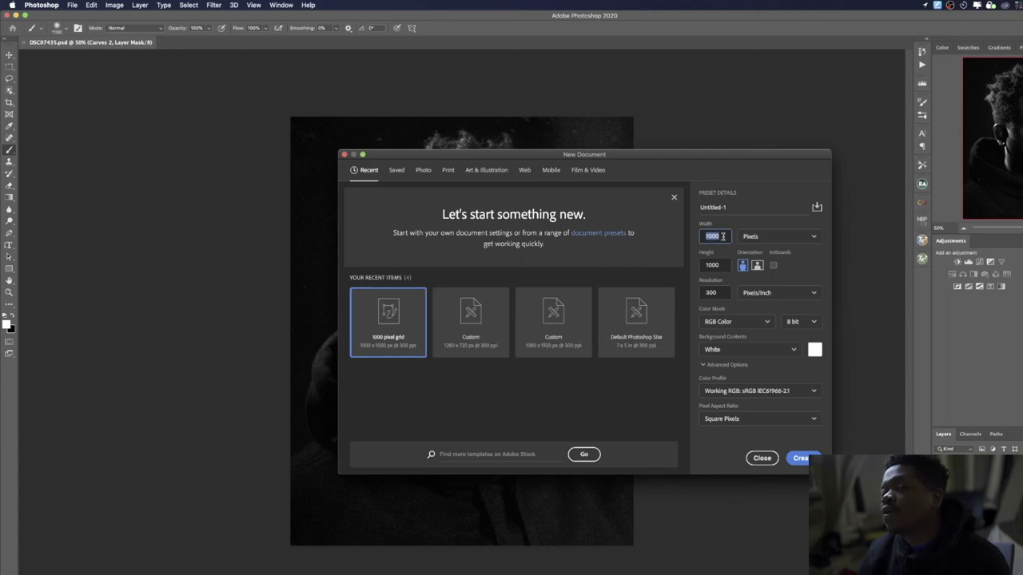
key("Tab")
type("2500")
left_click(815, 349)
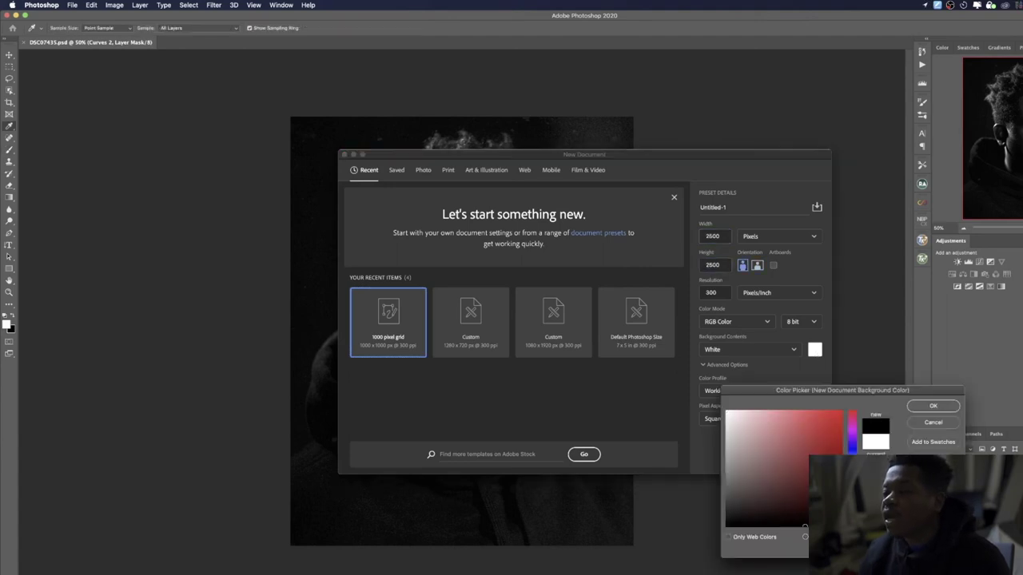
key("Return")
left_click(800, 458)
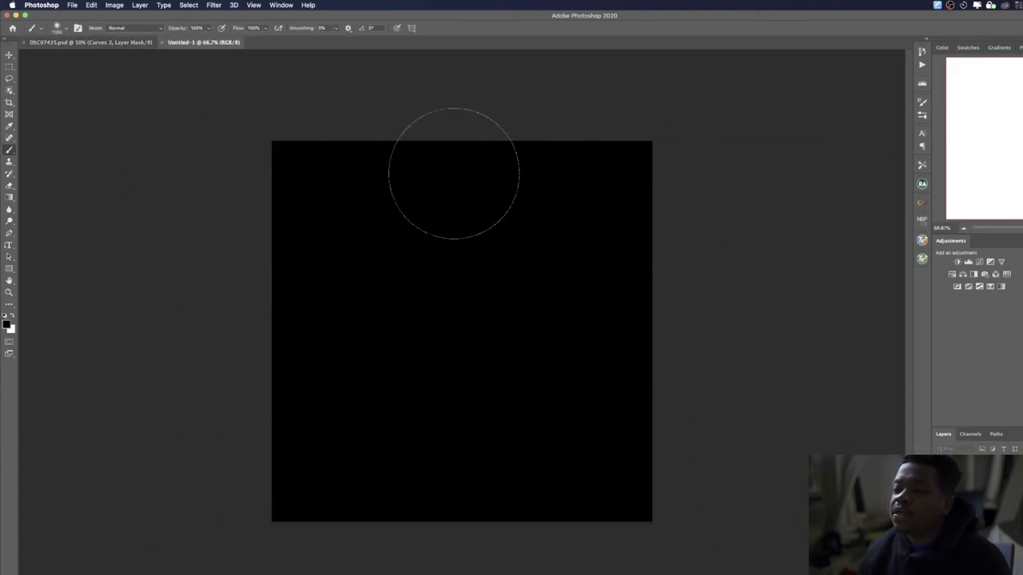
Merge the visible portrait, paste it into the cover, and scale it to fit.
left_click(90, 41)
key("super+alt+shift+e")
key("super+c")
left_click(190, 42)
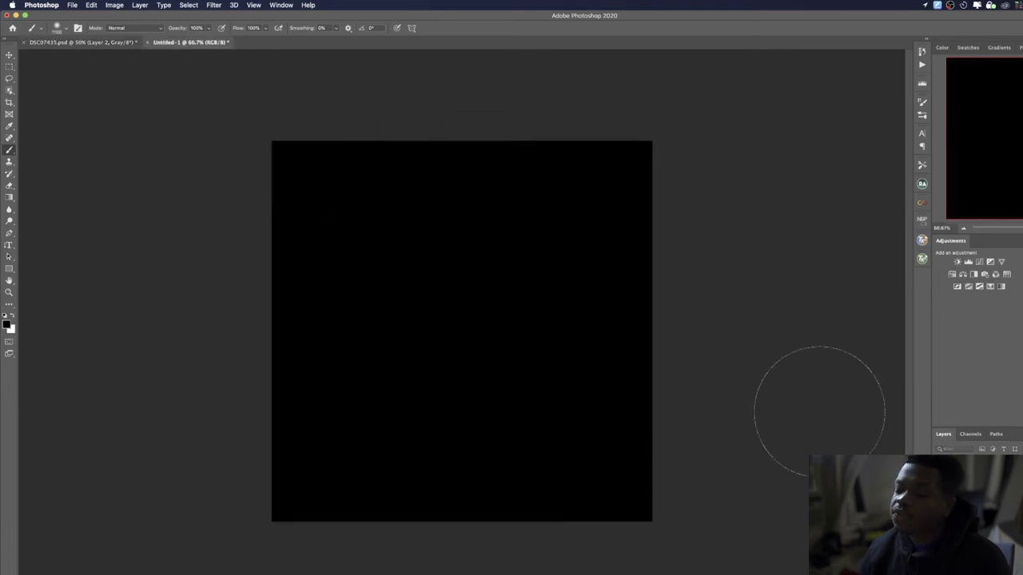
key("super+v")
key("super+t")
left_click_drag(265, 70, 532, 411)
key("Return")
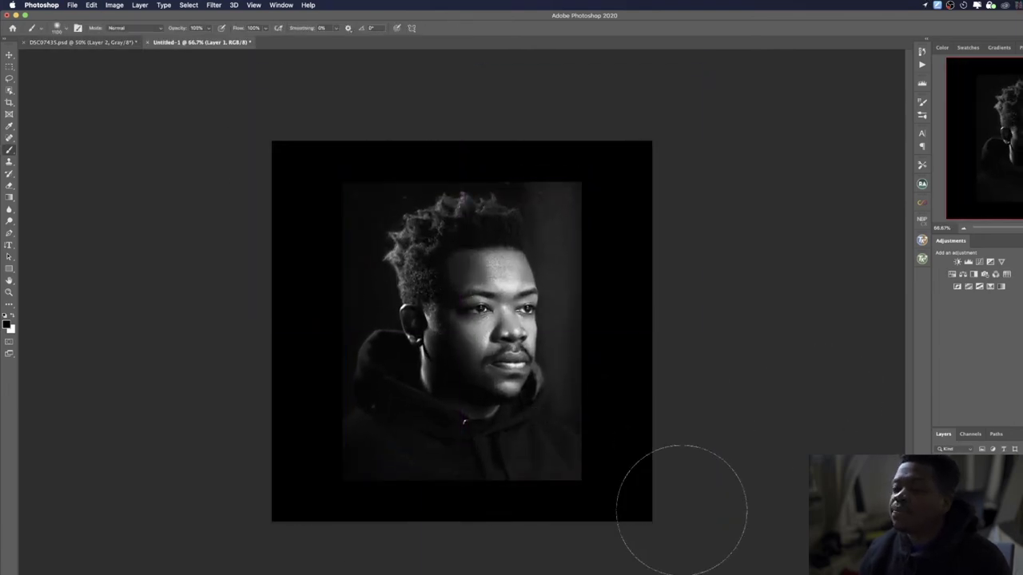
key("super+Tab")
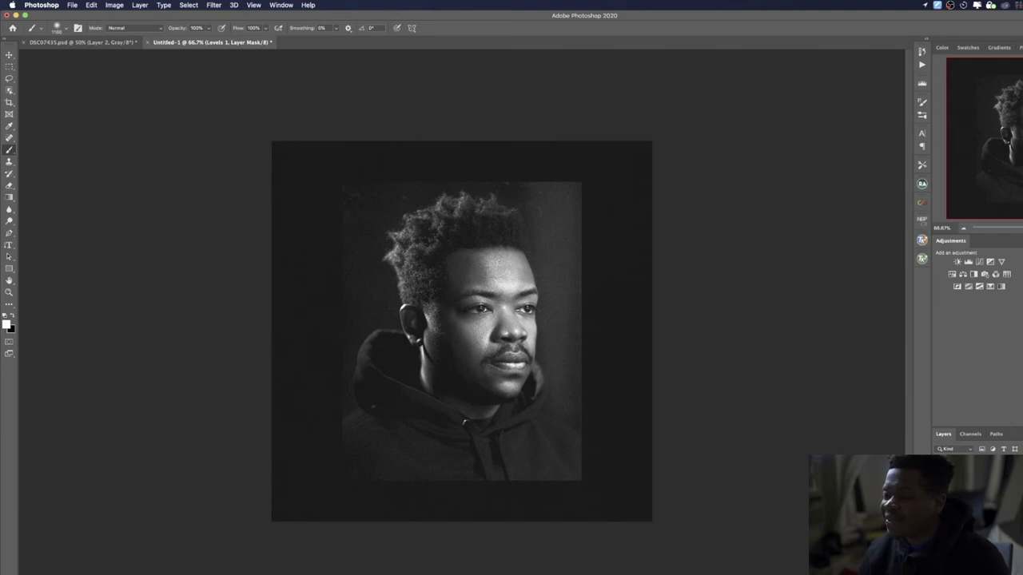
Enlarge the portrait from its corner, centre it and nudge it slightly lower.
key("super+t")
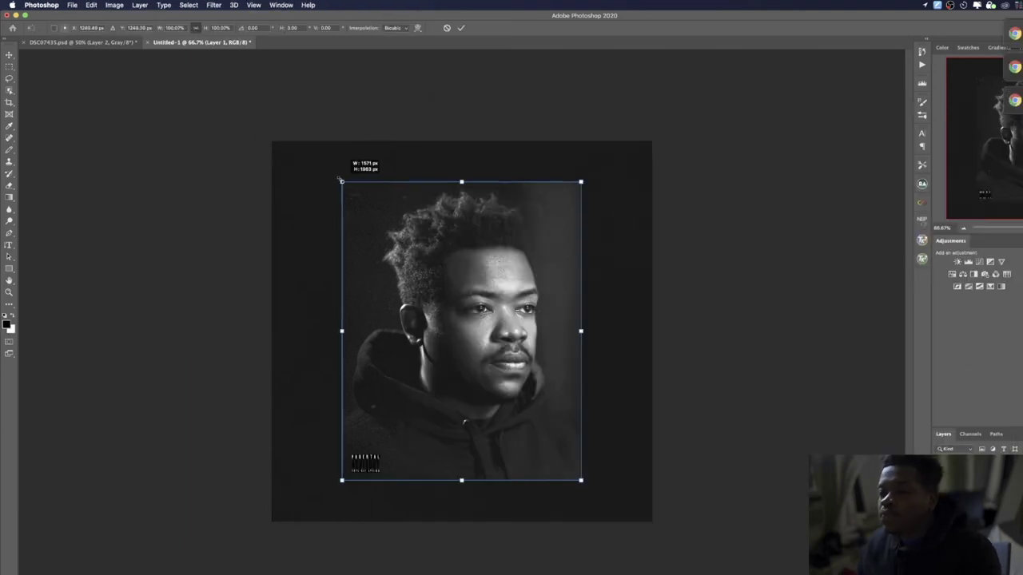
left_click_drag(340, 182, 324, 158)
left_click_drag(441, 304, 449, 304)
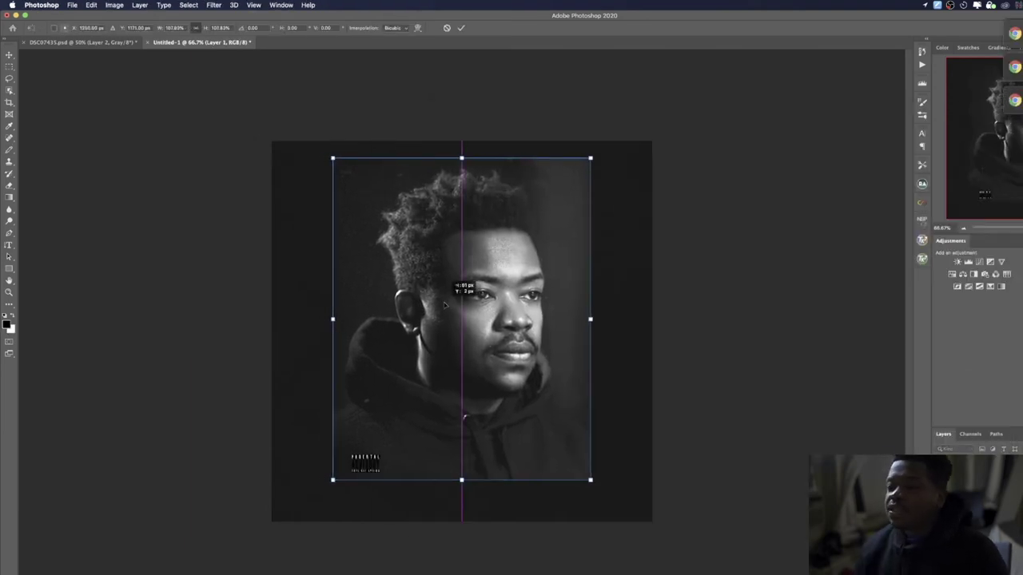
key("super+Tab")
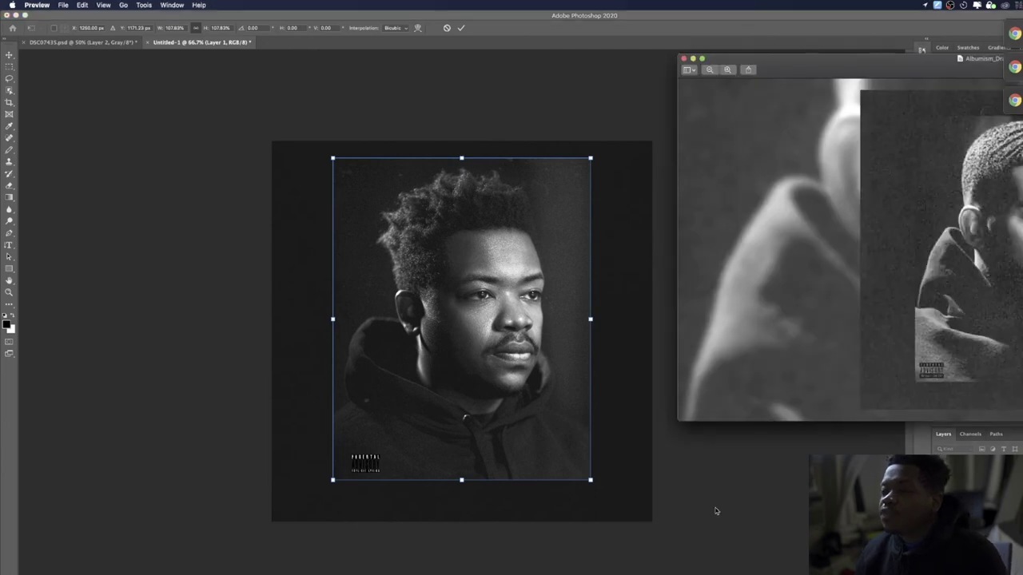
key("super+Tab")
left_click_drag(521, 401, 520, 408)
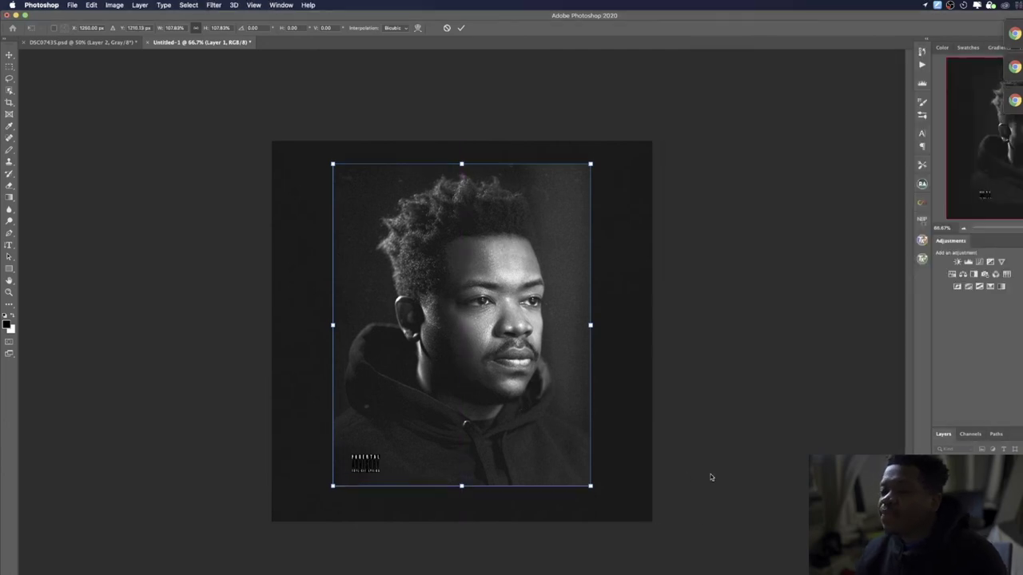
key("Return")
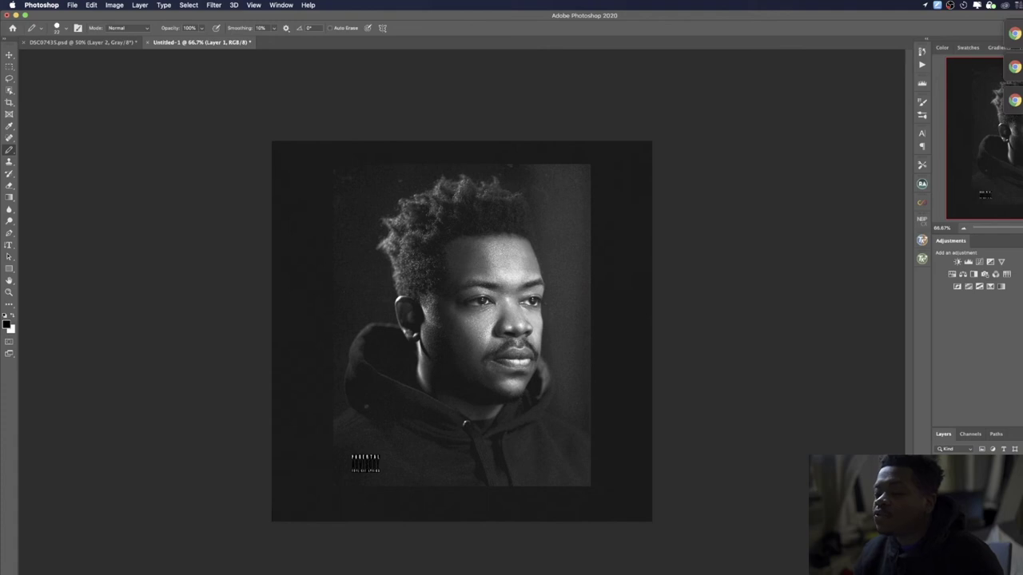
Undo the last change and set the foreground colour to light grey.
key("ctrl+z")
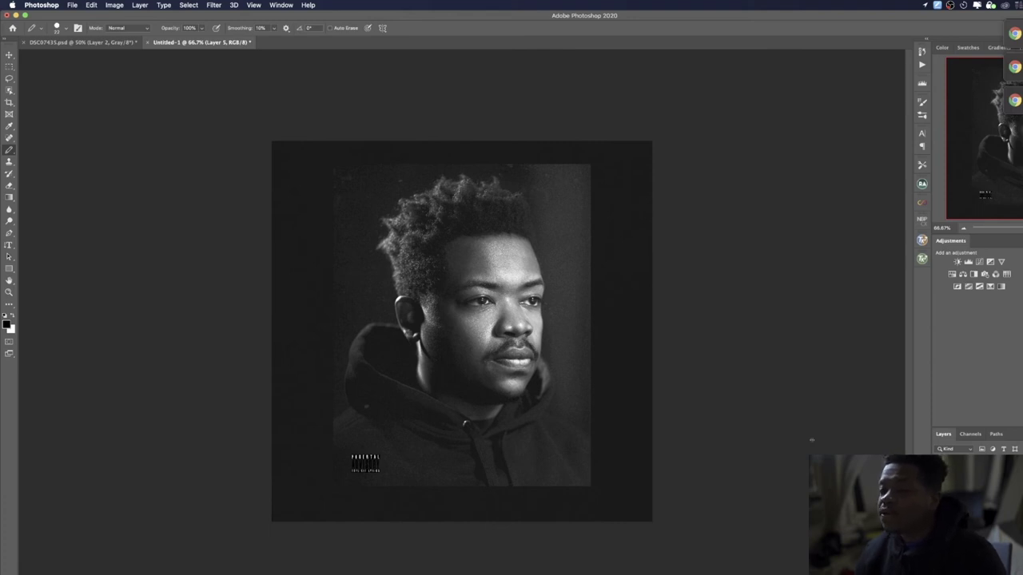
left_click(8, 324)
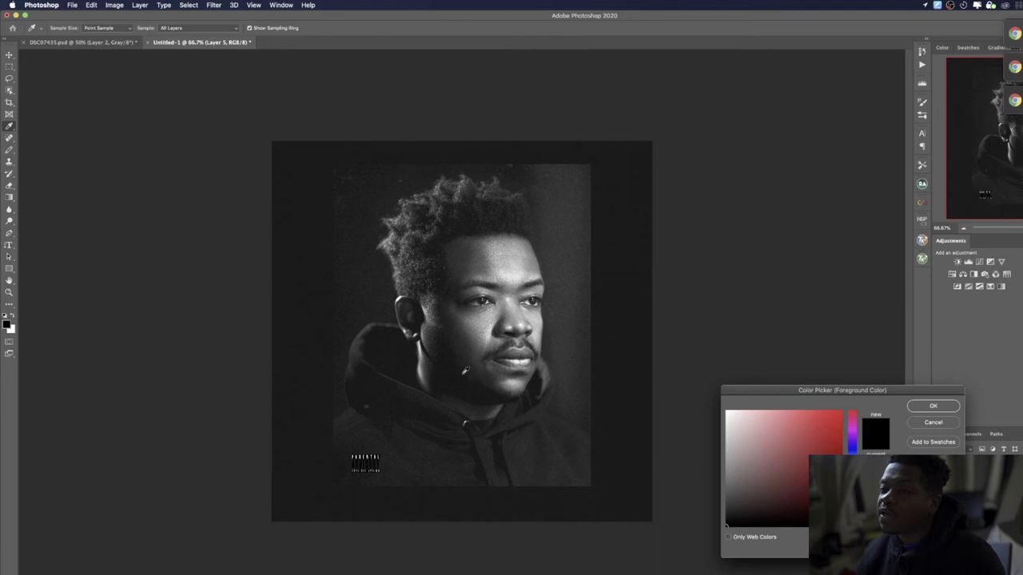
left_click(933, 406)
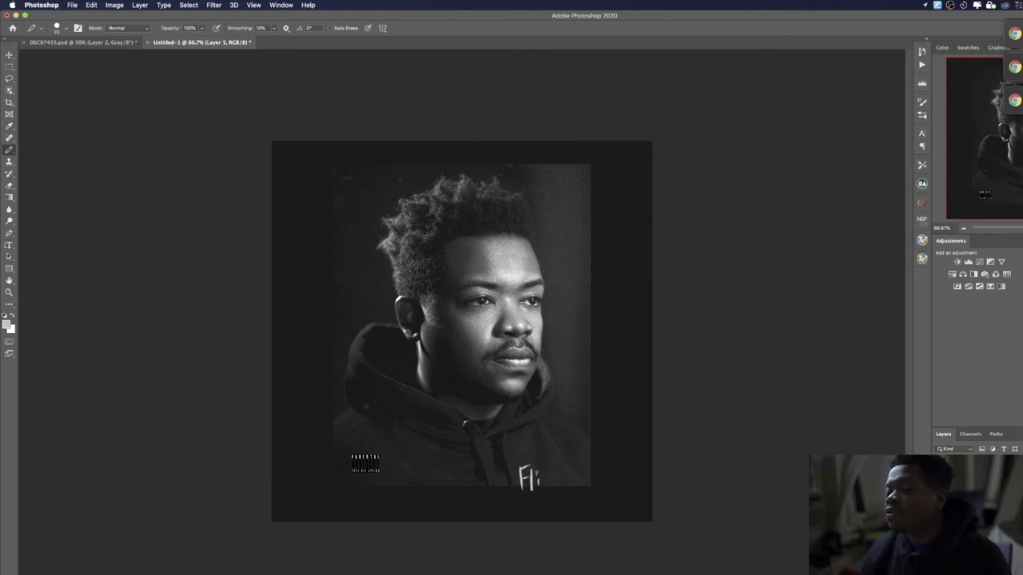
Finish lettering FlickRefinery, then shrink it and tuck a smaller 2020 beneath it.
left_click_drag(550, 478, 550, 493)
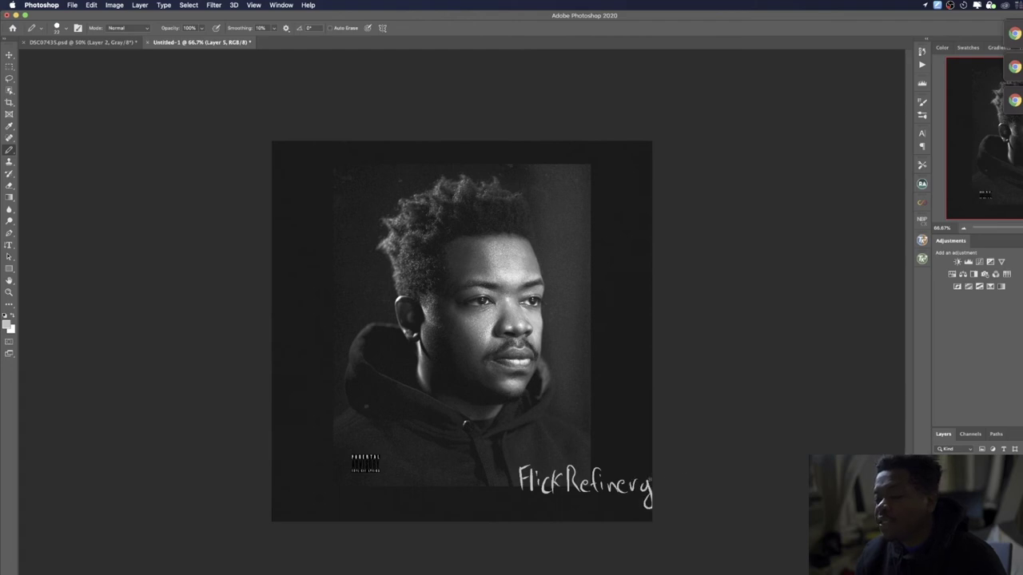
key("super+t")
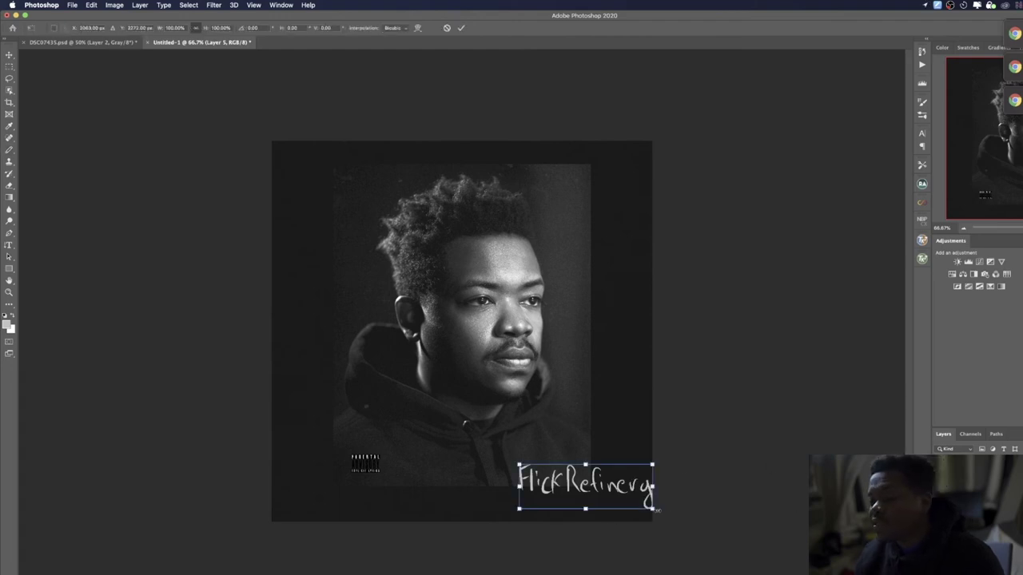
left_click_drag(653, 509, 617, 493)
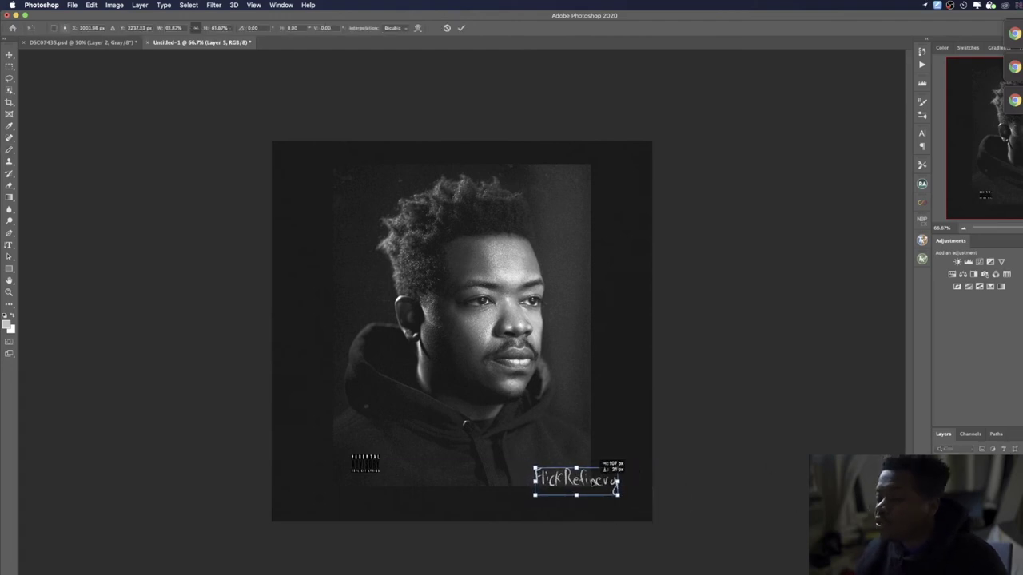
key("Return")
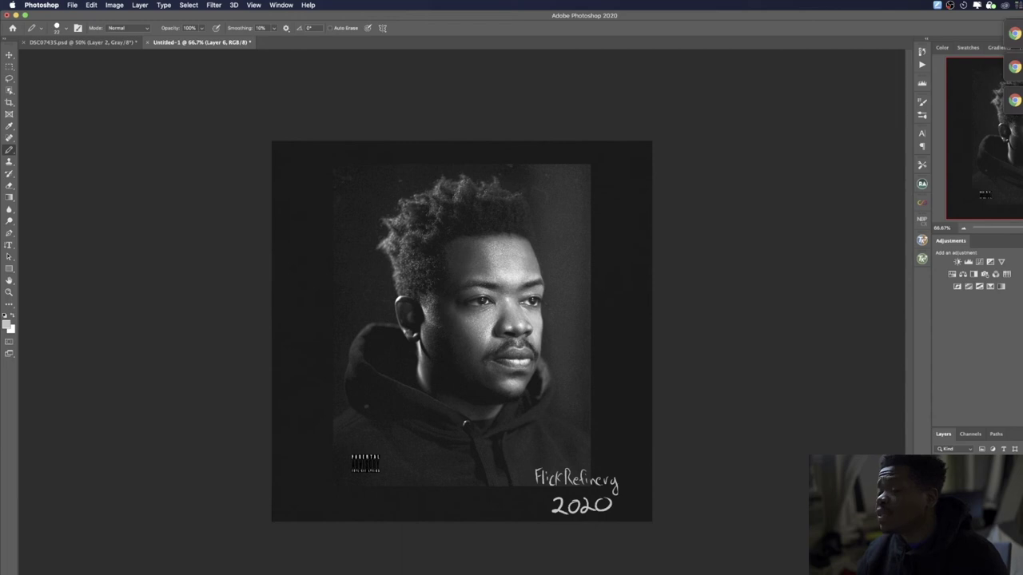
key("super+t")
left_click_drag(551, 514, 591, 491)
key("Return")
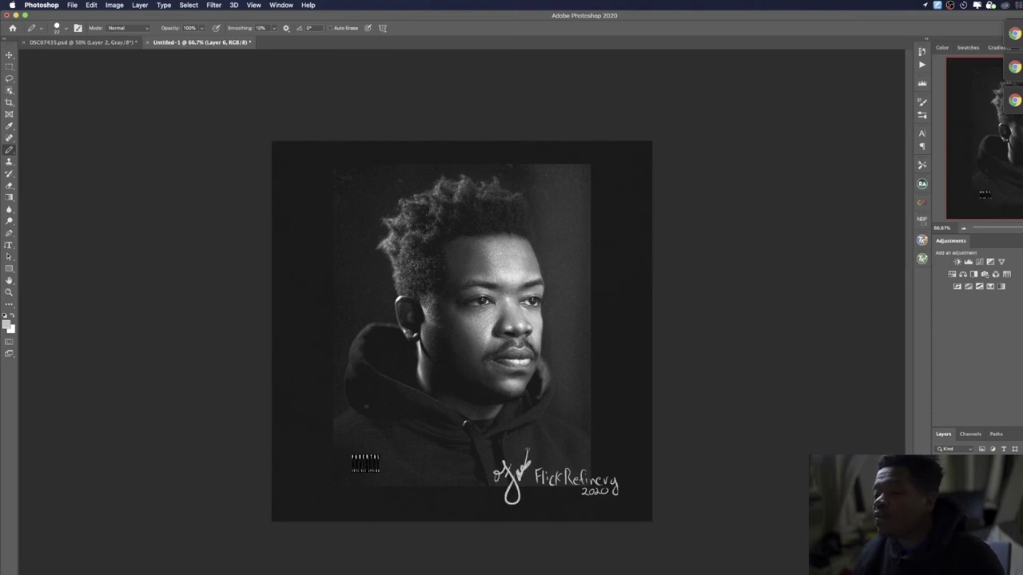
Draw J-shaped signature strokes beside the text, undoing the messy attempts.
left_click_drag(524, 470, 534, 449)
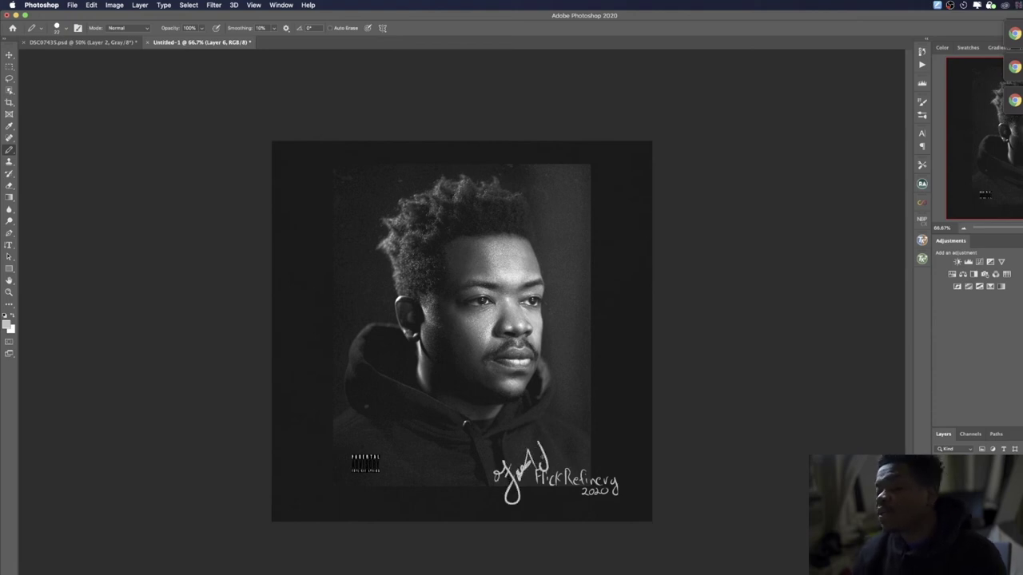
key("ctrl+z")
key("ctrl+z")
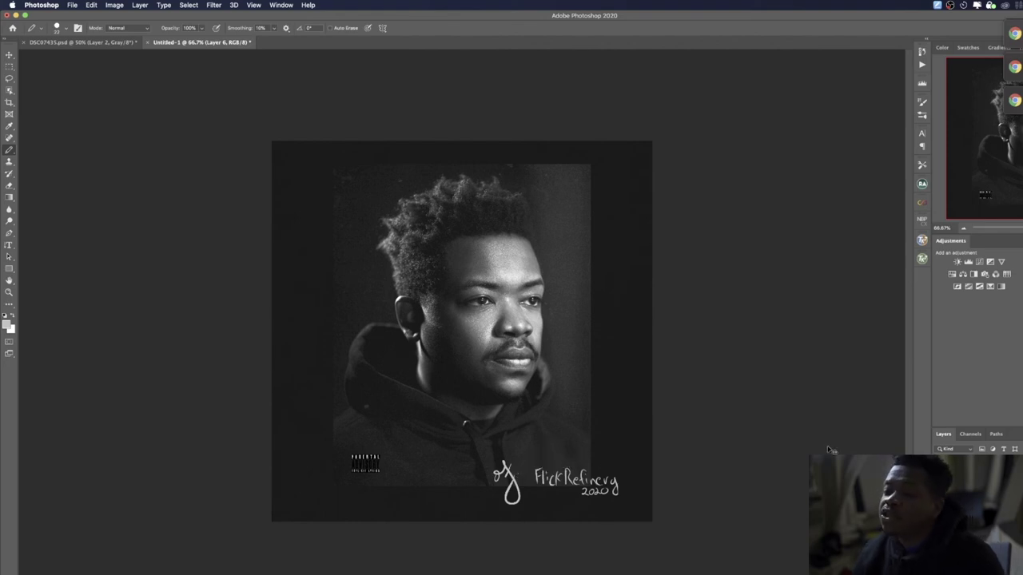
key("super+z")
key("super+Tab")
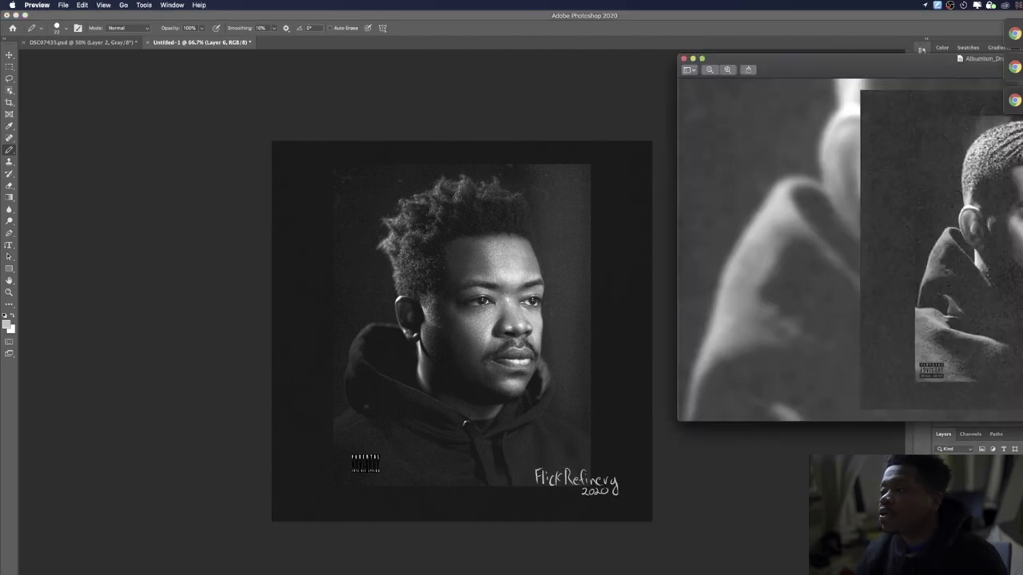
key("super+Tab")
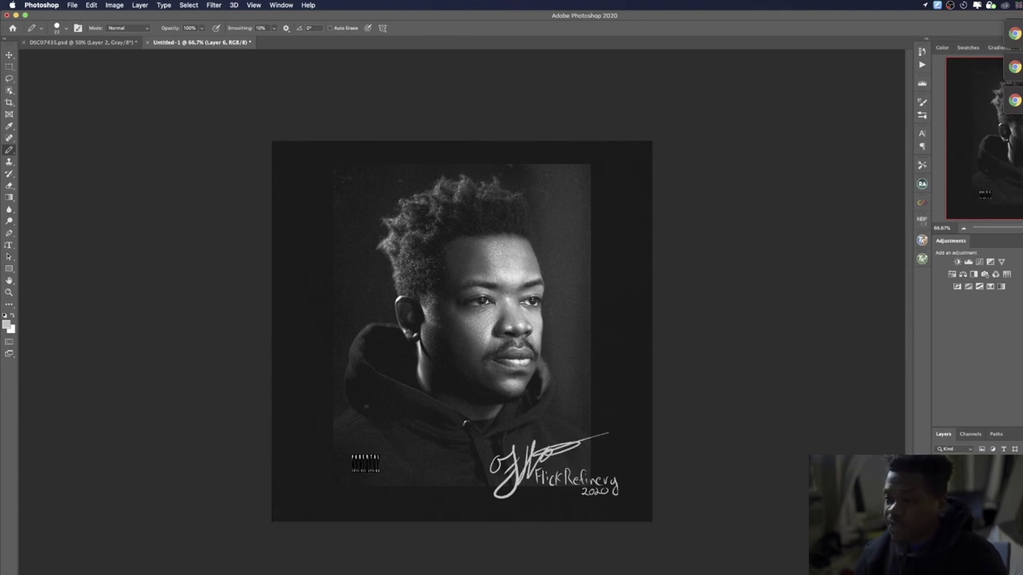
key("super+z")
key("super+z")
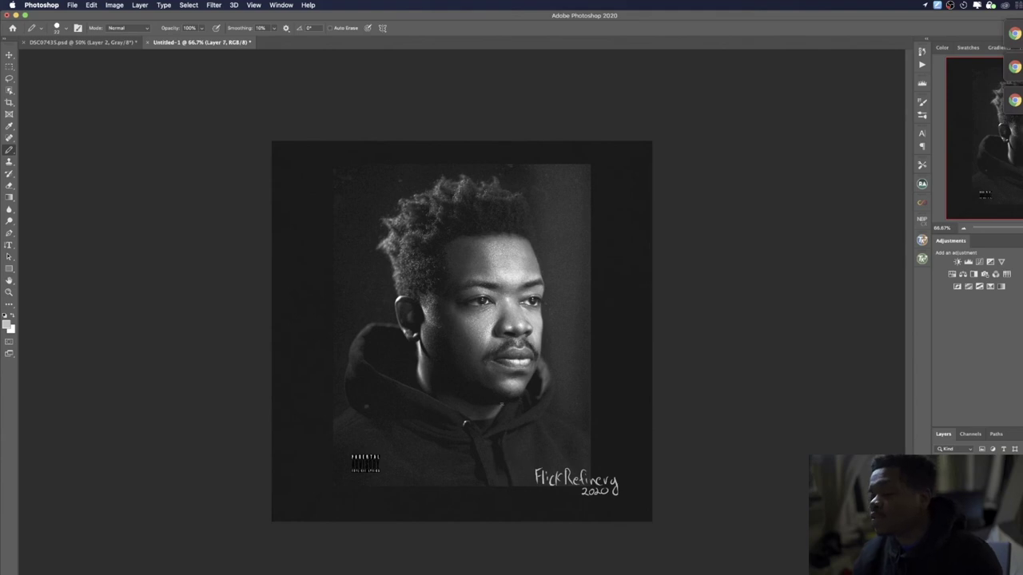
left_click_drag(511, 463, 519, 496)
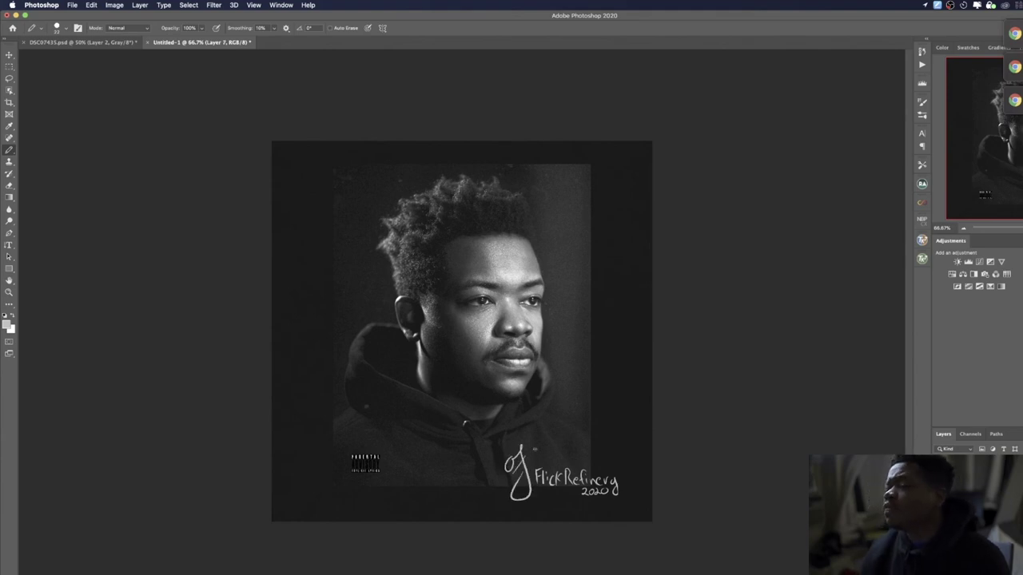